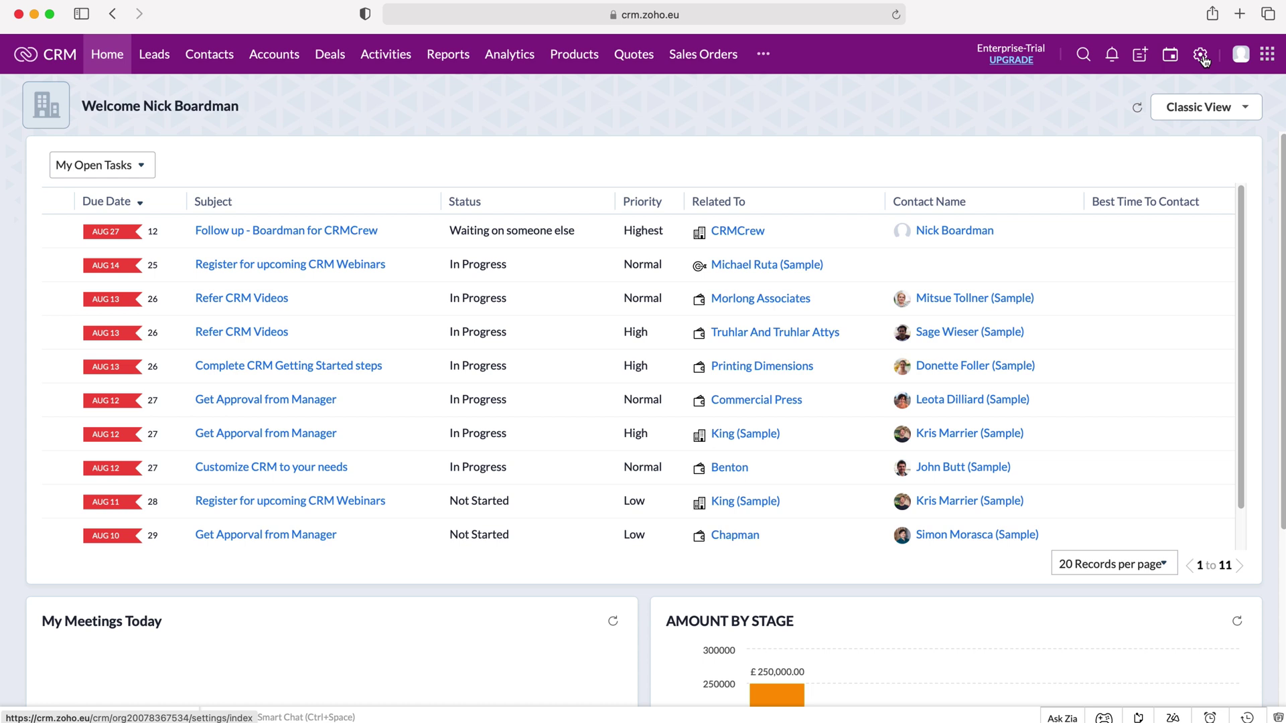
Open the Scoring Rules page from Setup > Automation
{"action": "left_click", "coordinate": [1202, 60]}
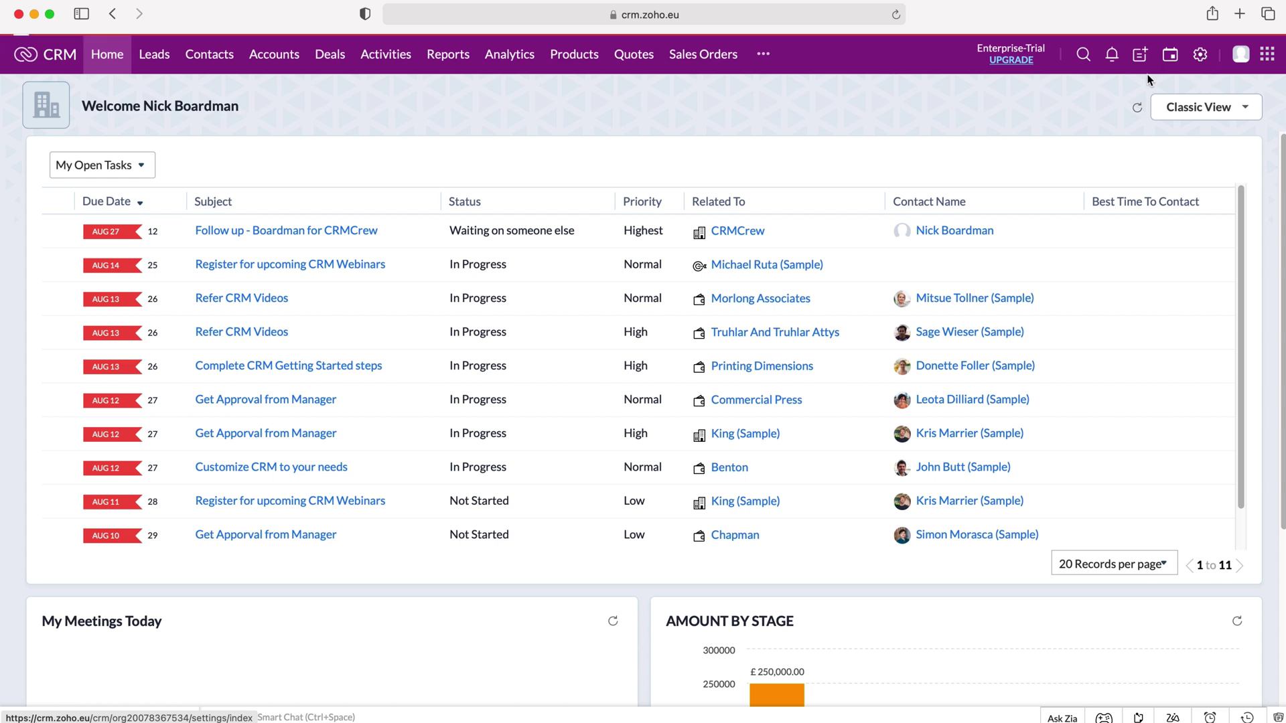
{"action": "left_click_drag", "start_coordinate": [242, 392], "coordinate": [127, 385]}
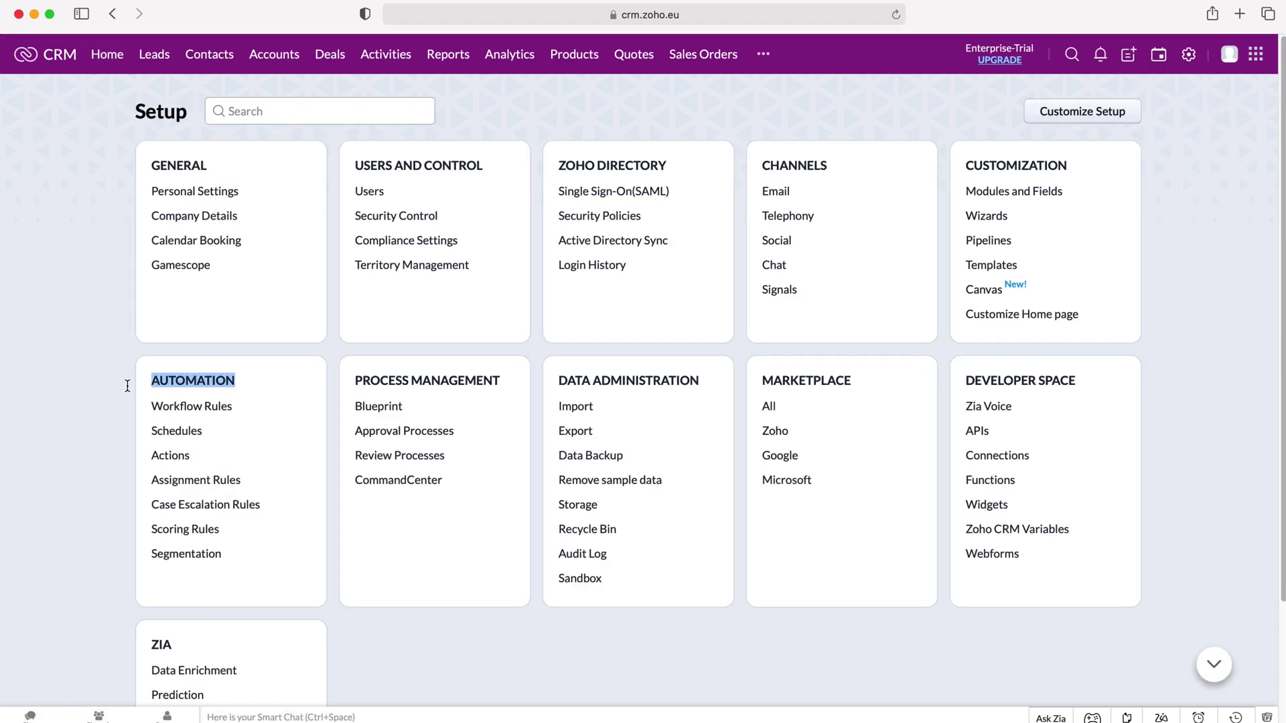
{"action": "left_click", "coordinate": [235, 382]}
{"action": "left_click", "coordinate": [197, 530]}
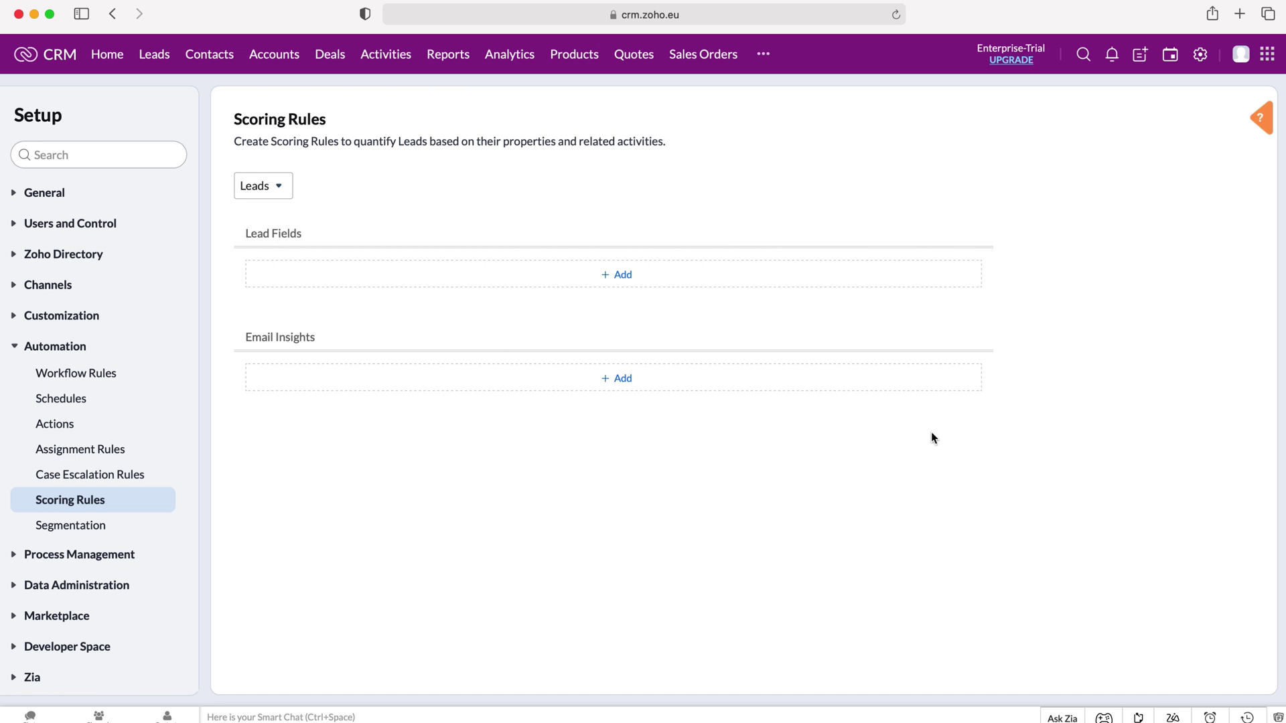
Switch the scoring module from Leads to Contacts and start a Contact Fields rule
{"action": "left_click", "coordinate": [280, 190]}
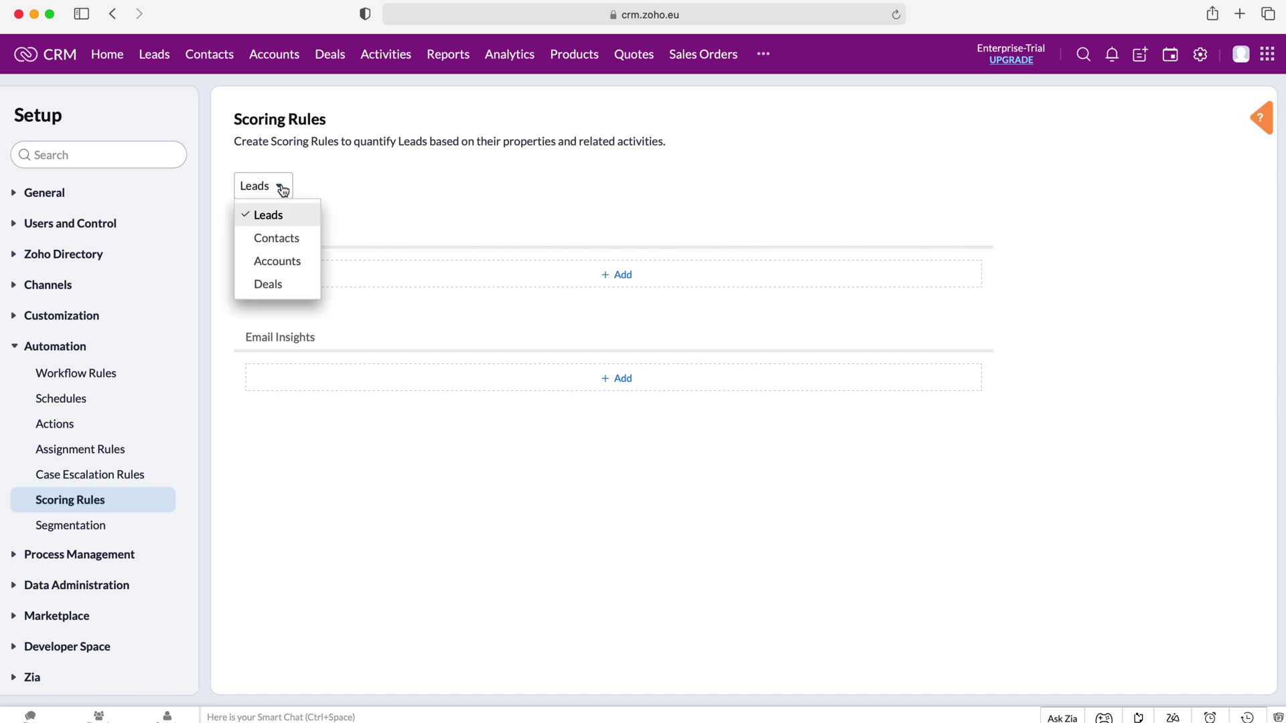
{"action": "left_click", "coordinate": [278, 241]}
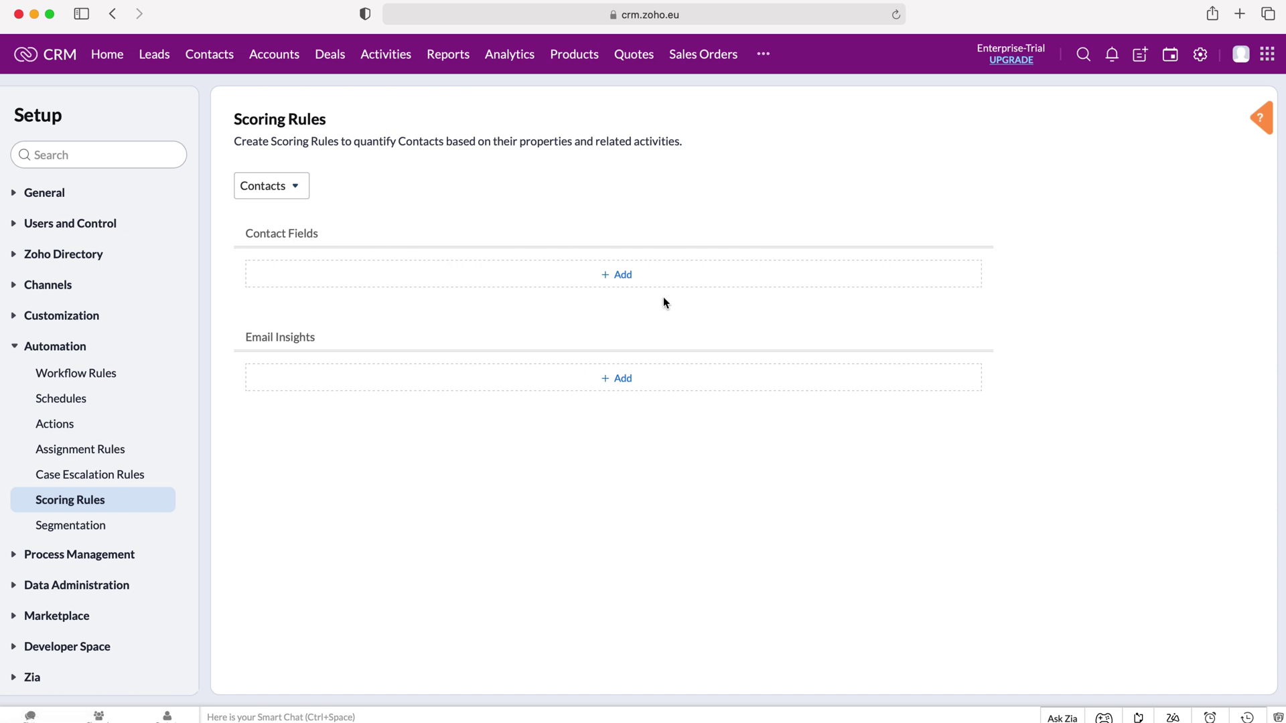
{"action": "left_click_drag", "start_coordinate": [320, 338], "coordinate": [227, 339]}
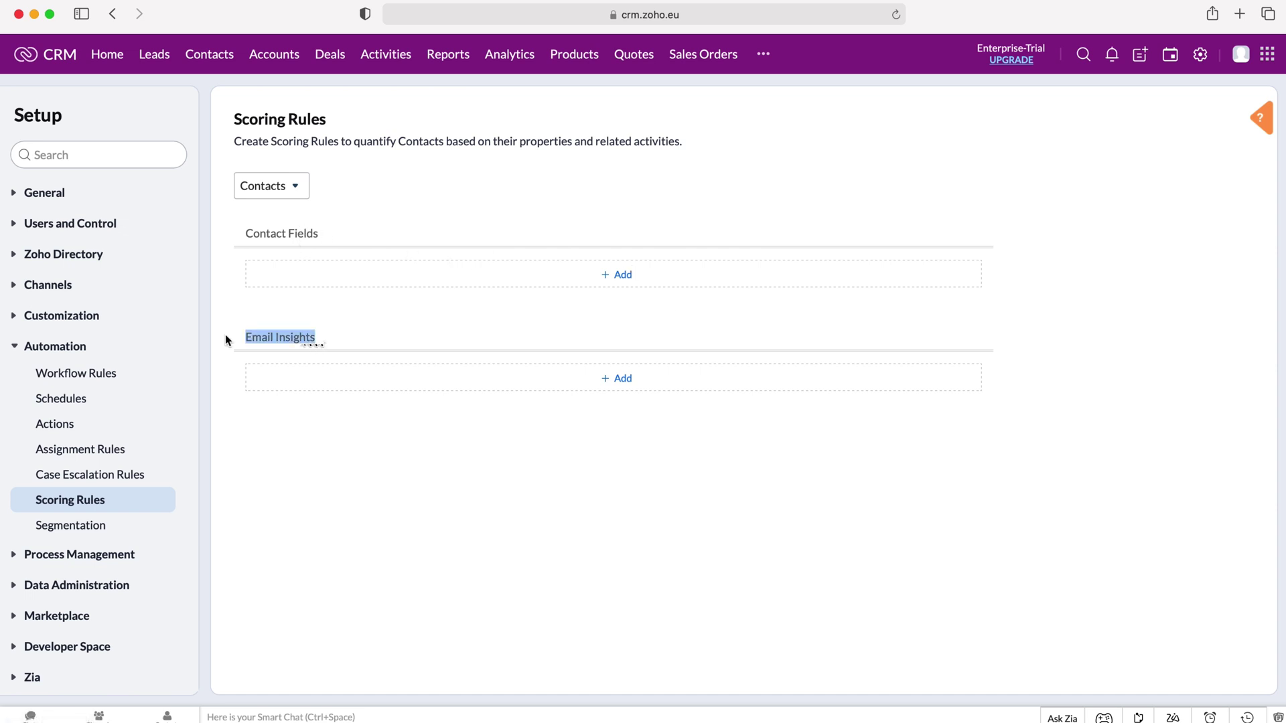
{"action": "left_click", "coordinate": [281, 339]}
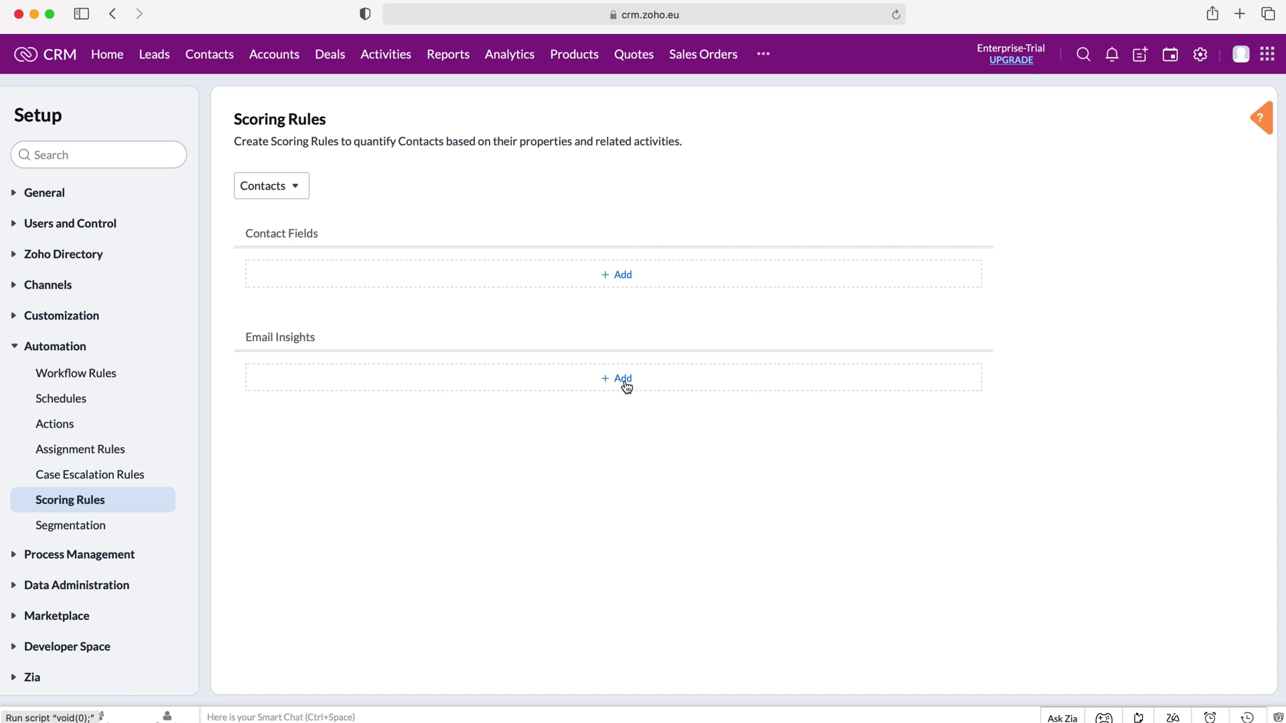
{"action": "left_click", "coordinate": [618, 276]}
Keep the new rule set to Add 10 points
{"action": "left_click", "coordinate": [389, 100]}
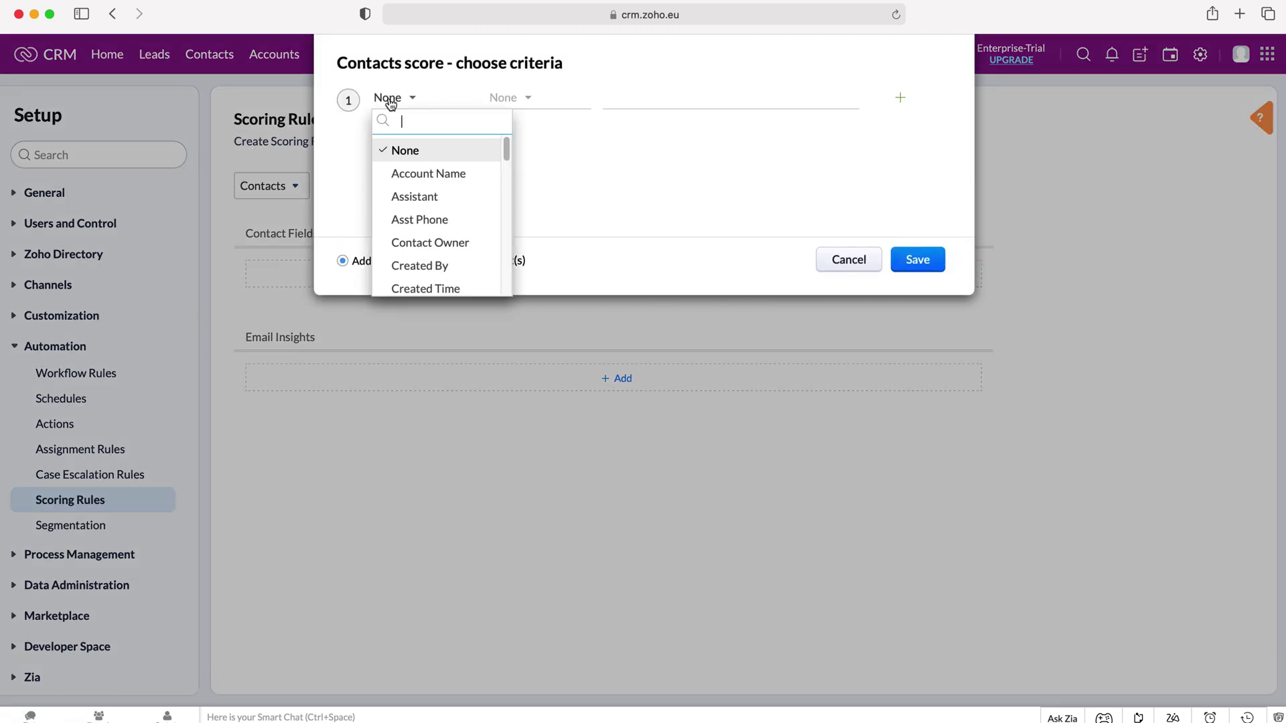
{"action": "left_click", "coordinate": [348, 180]}
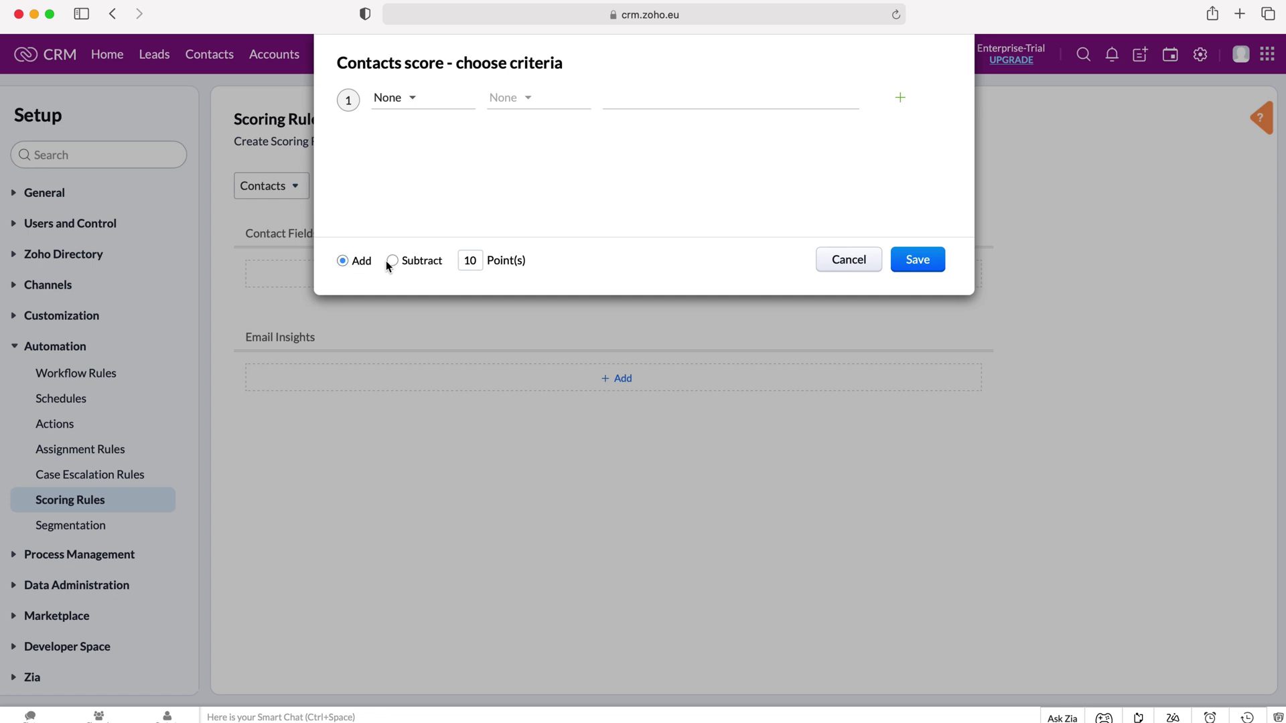
{"action": "left_click", "coordinate": [475, 261]}
{"action": "left_click", "coordinate": [428, 267]}
{"action": "left_click", "coordinate": [344, 268]}
Set criterion 1 to Account Name is CRMCrew
{"action": "left_click", "coordinate": [413, 98]}
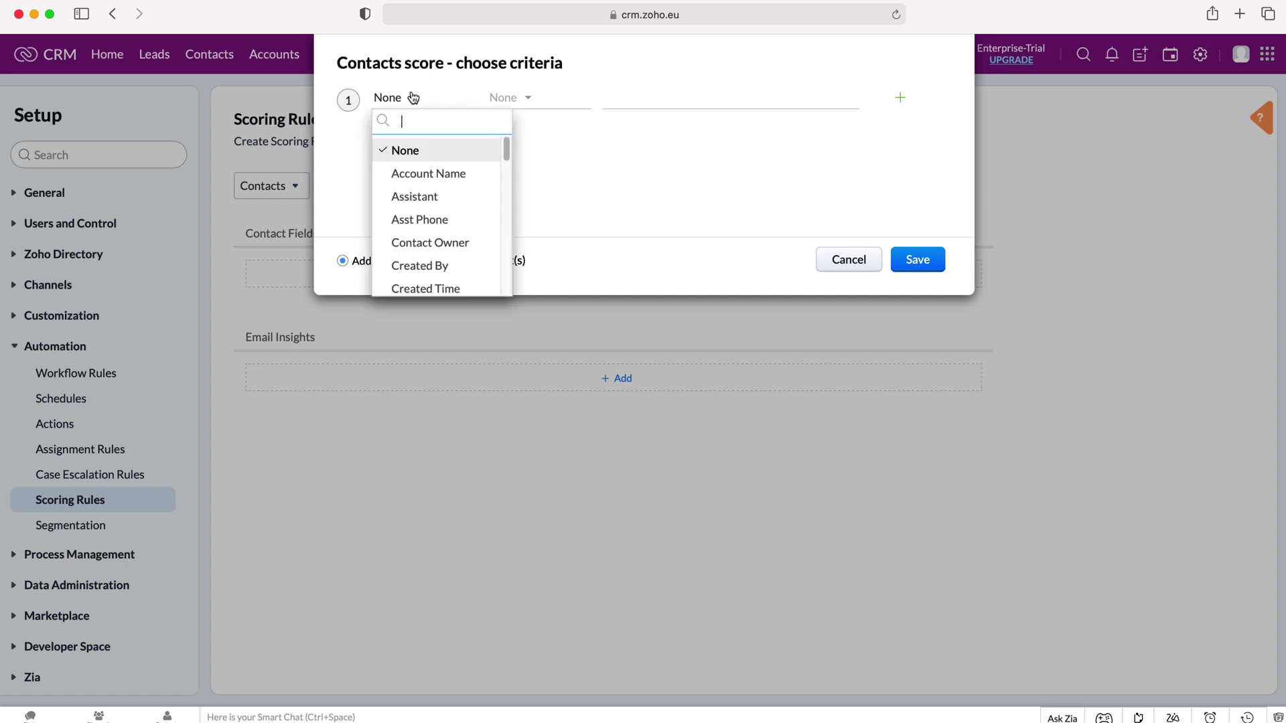
{"action": "left_click", "coordinate": [425, 173]}
{"action": "left_click", "coordinate": [533, 99]}
{"action": "left_click", "coordinate": [529, 150]}
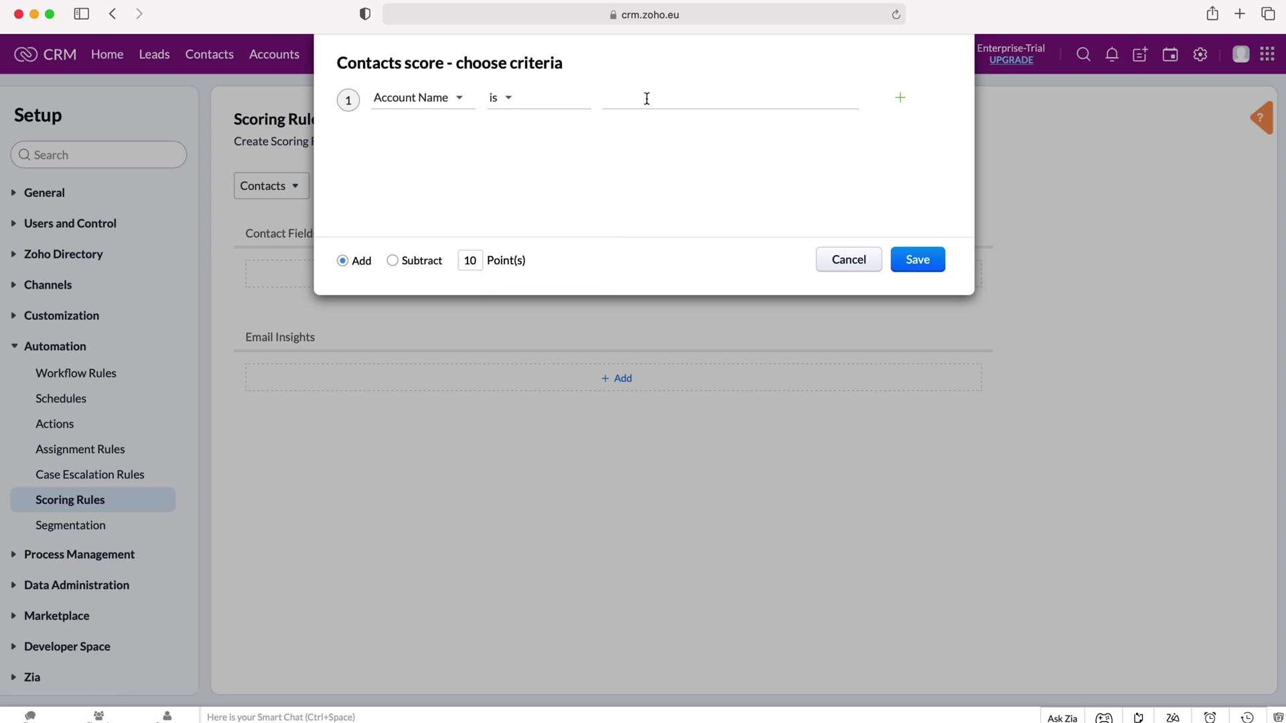
{"action": "left_click", "coordinate": [646, 99]}
{"action": "type", "text": "CRMCrew"}
{"action": "left_click", "coordinate": [524, 232]}
Add a second criterion joined with AND
{"action": "left_click", "coordinate": [898, 101]}
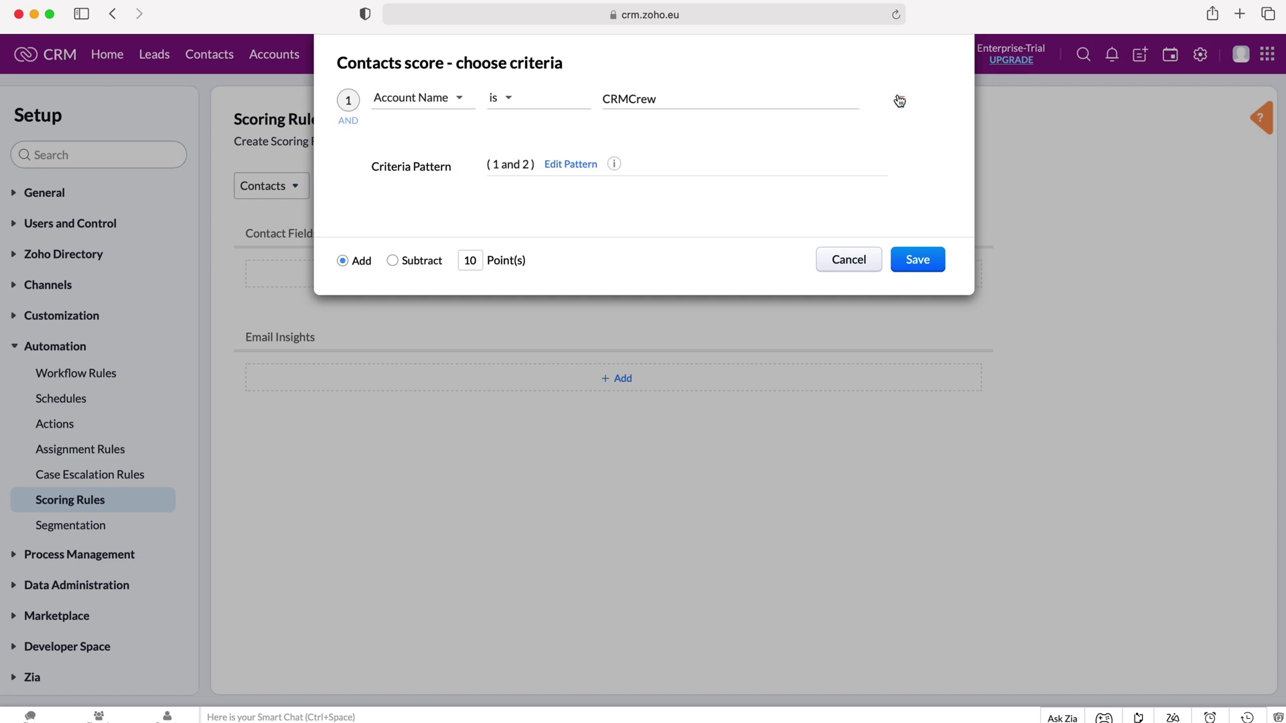
{"action": "left_click", "coordinate": [353, 126]}
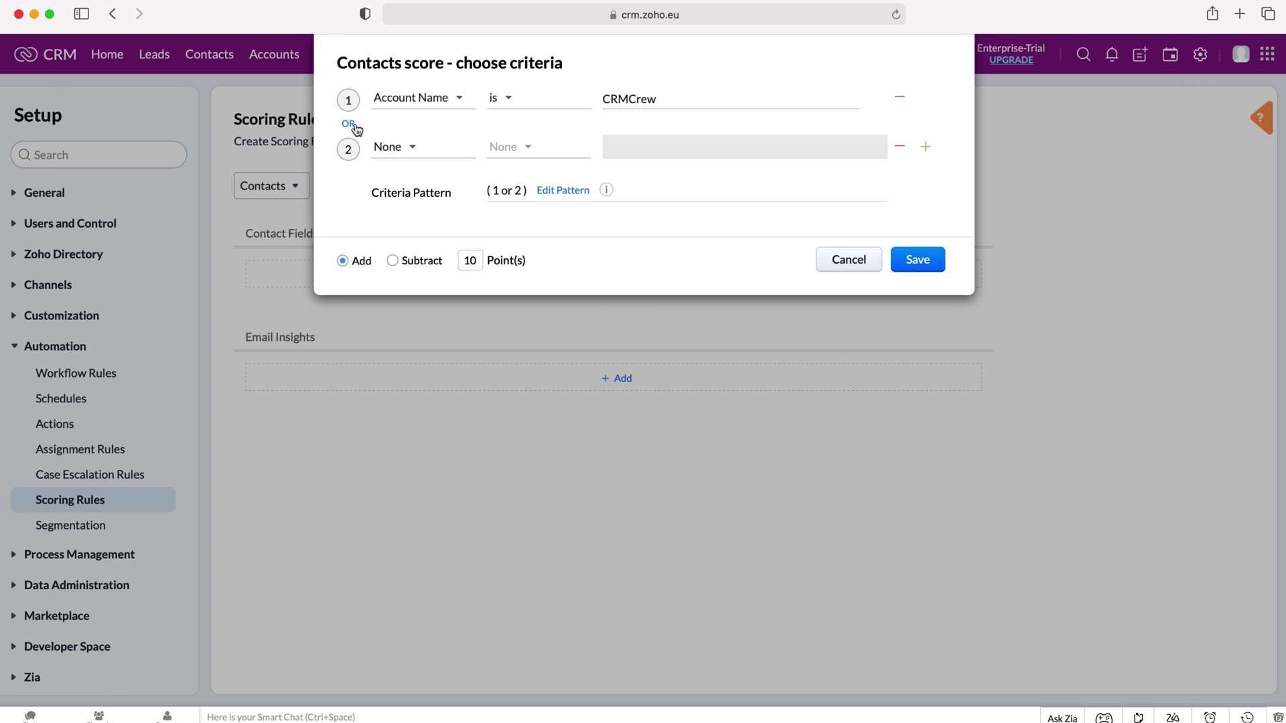
{"action": "left_click", "coordinate": [353, 125]}
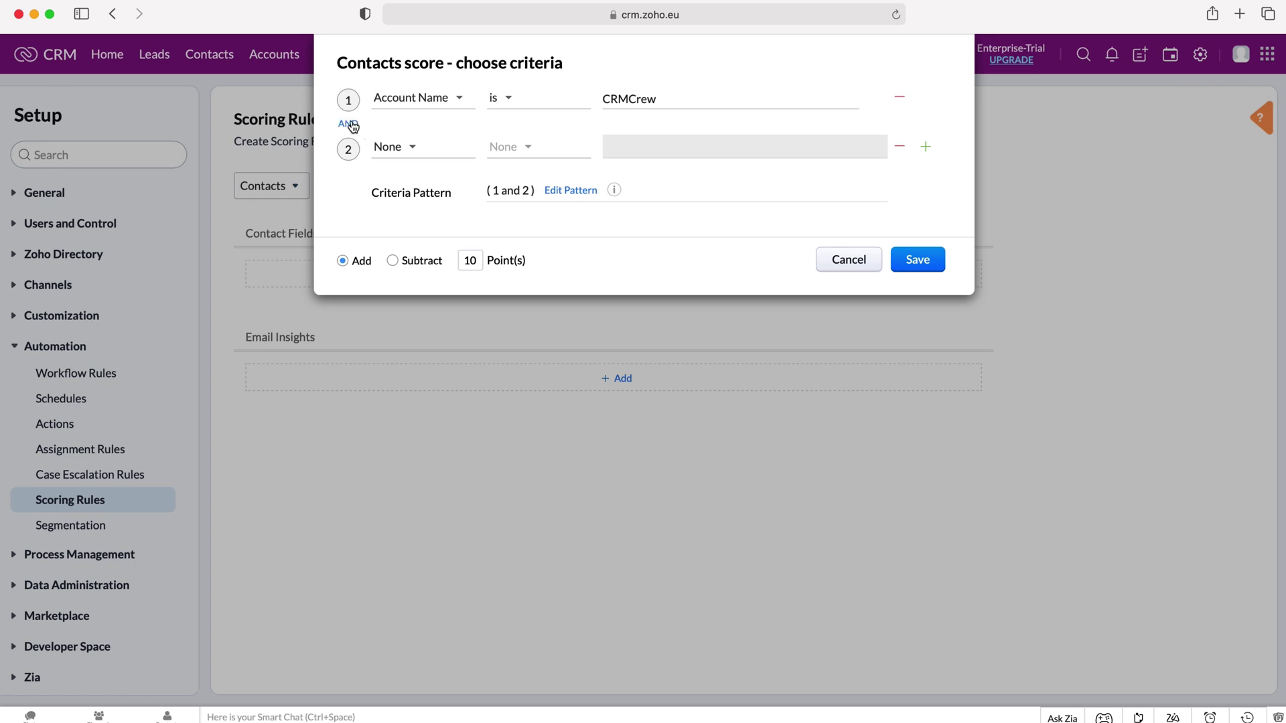
{"action": "left_click", "coordinate": [426, 157]}
{"action": "scroll", "coordinate": [449, 270], "scroll_direction": "down", "scroll_amount": 3}
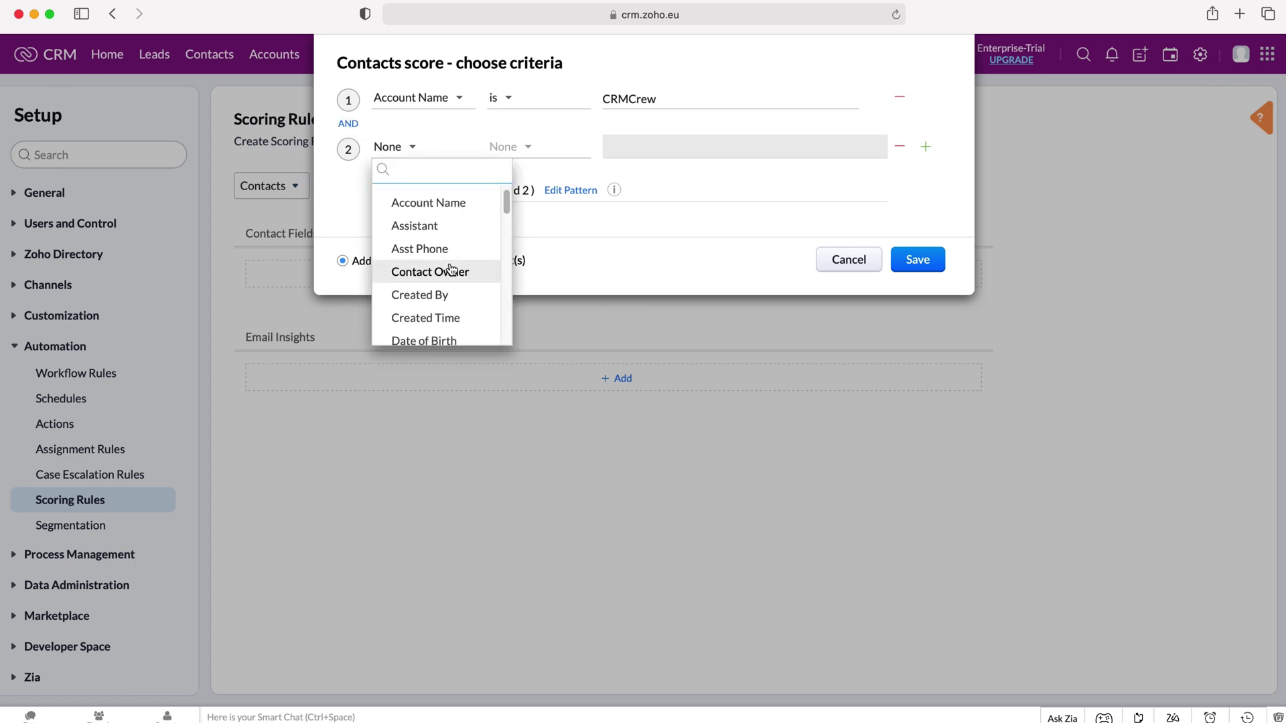
{"action": "scroll", "coordinate": [451, 270], "scroll_direction": "down", "scroll_amount": 2}
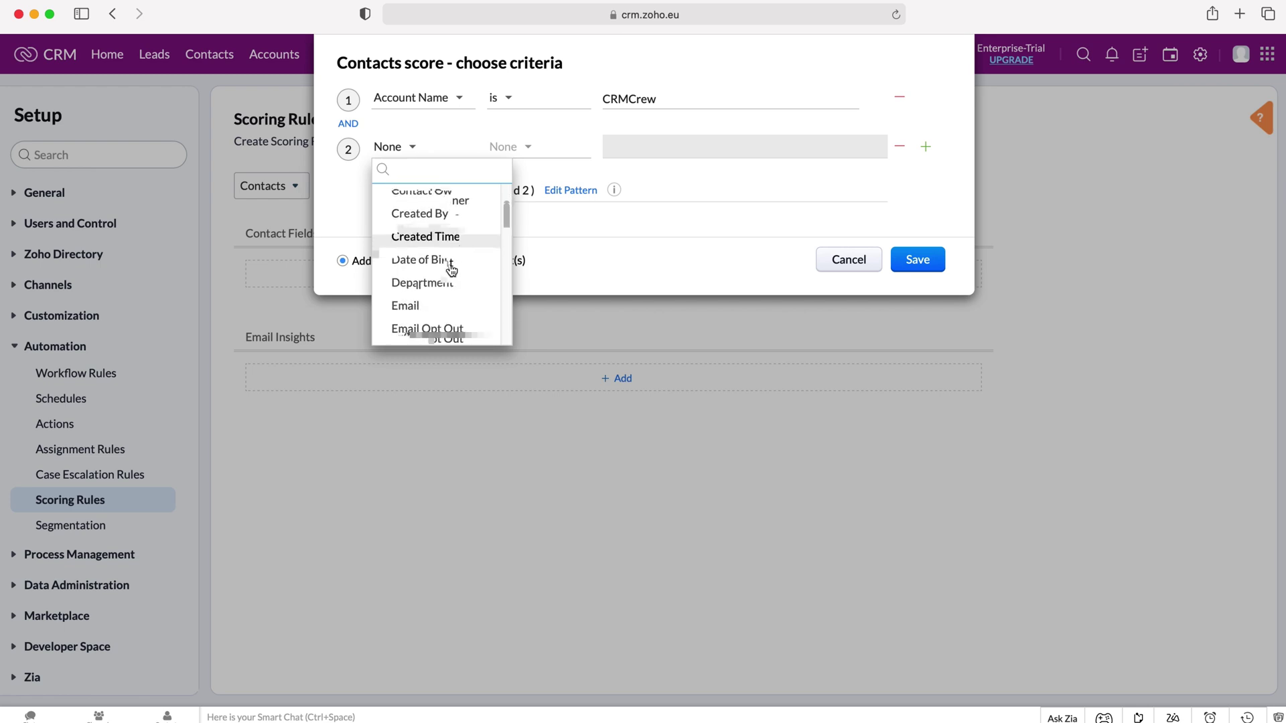
{"action": "scroll", "coordinate": [450, 268], "scroll_direction": "down", "scroll_amount": 5}
{"action": "scroll", "coordinate": [449, 261], "scroll_direction": "up", "scroll_amount": 2}
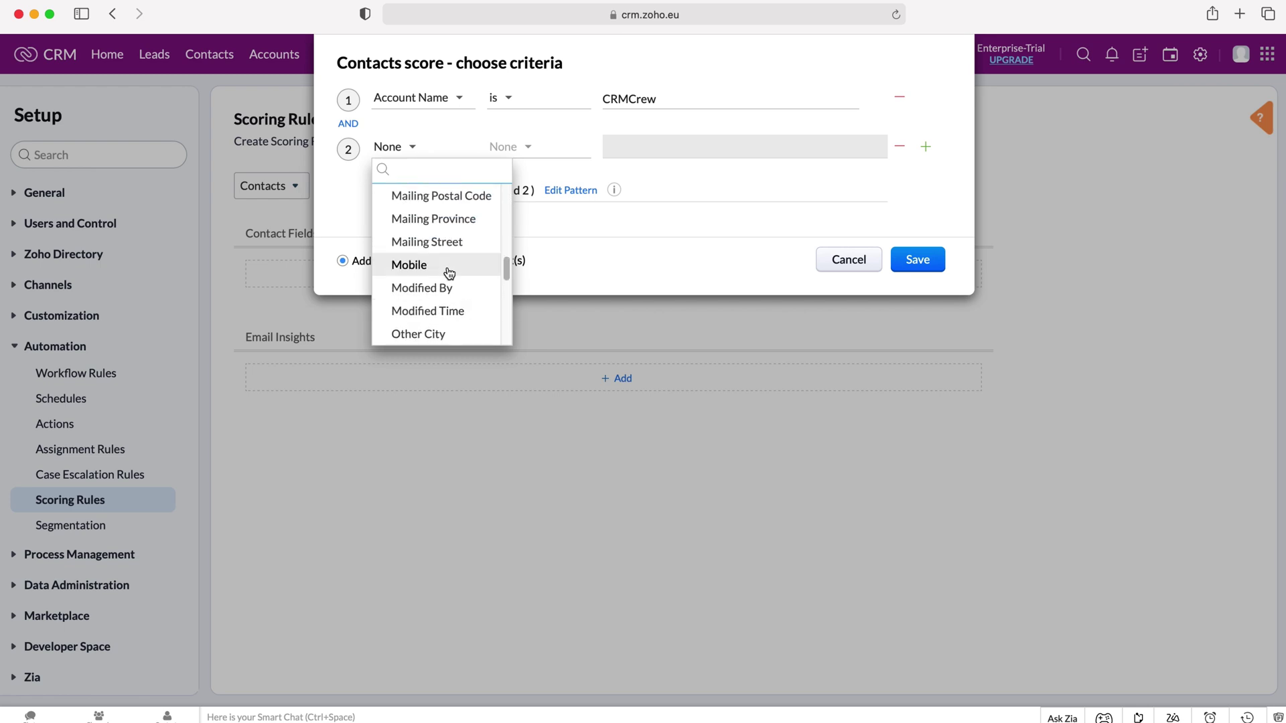
{"action": "scroll", "coordinate": [450, 252], "scroll_direction": "up", "scroll_amount": 3}
Set criterion 2 to Lead Source is Advertisement and save the 10-point rule
{"action": "left_click", "coordinate": [445, 250]}
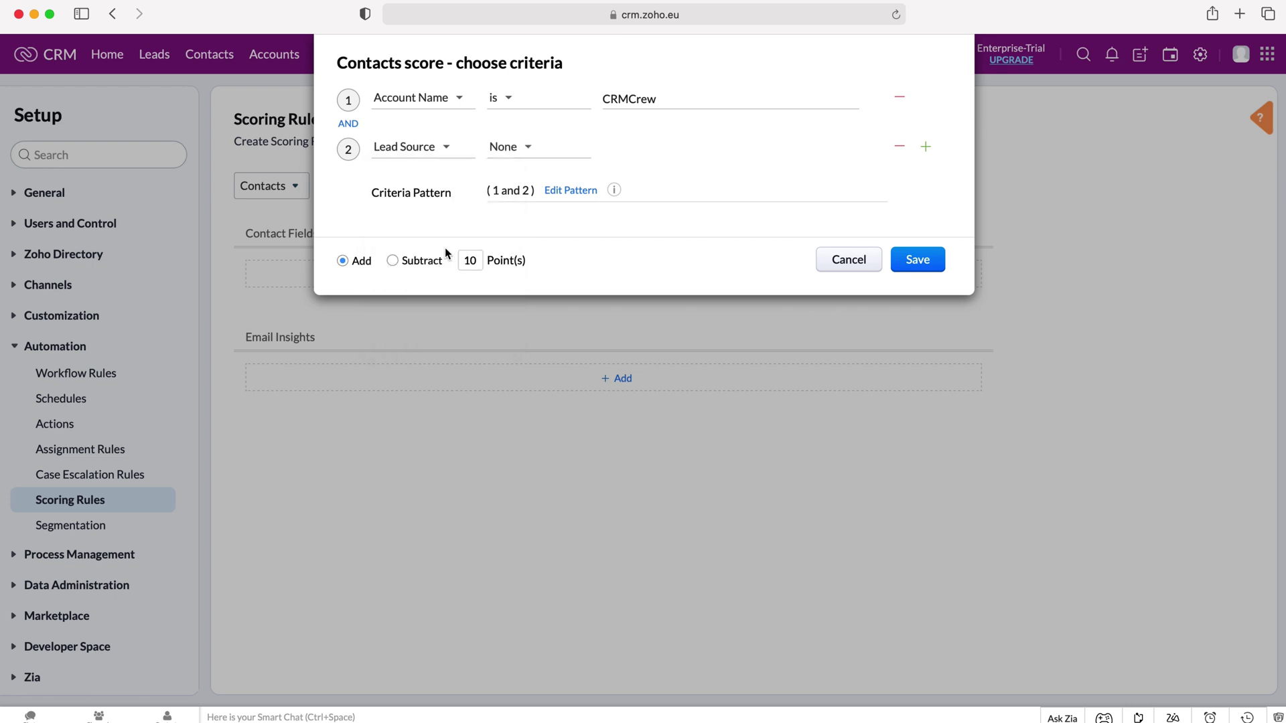
{"action": "left_click", "coordinate": [515, 146]}
{"action": "left_click", "coordinate": [513, 197]}
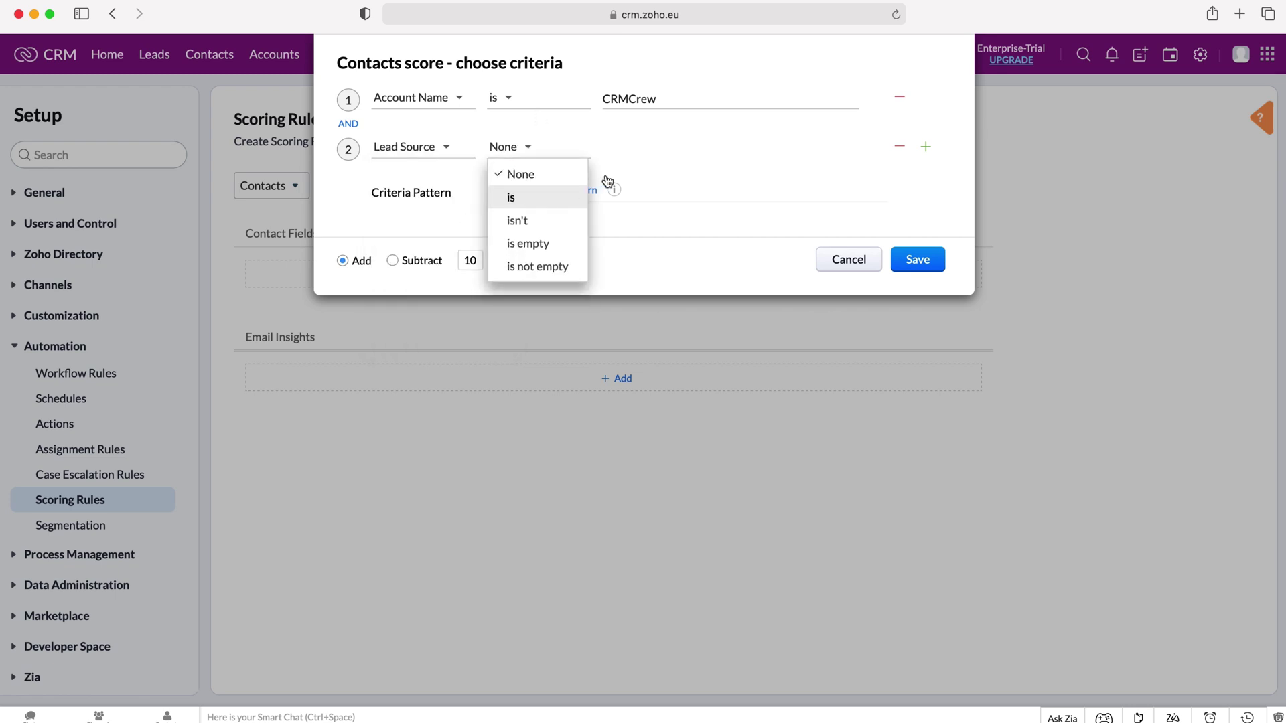
{"action": "left_click", "coordinate": [653, 151]}
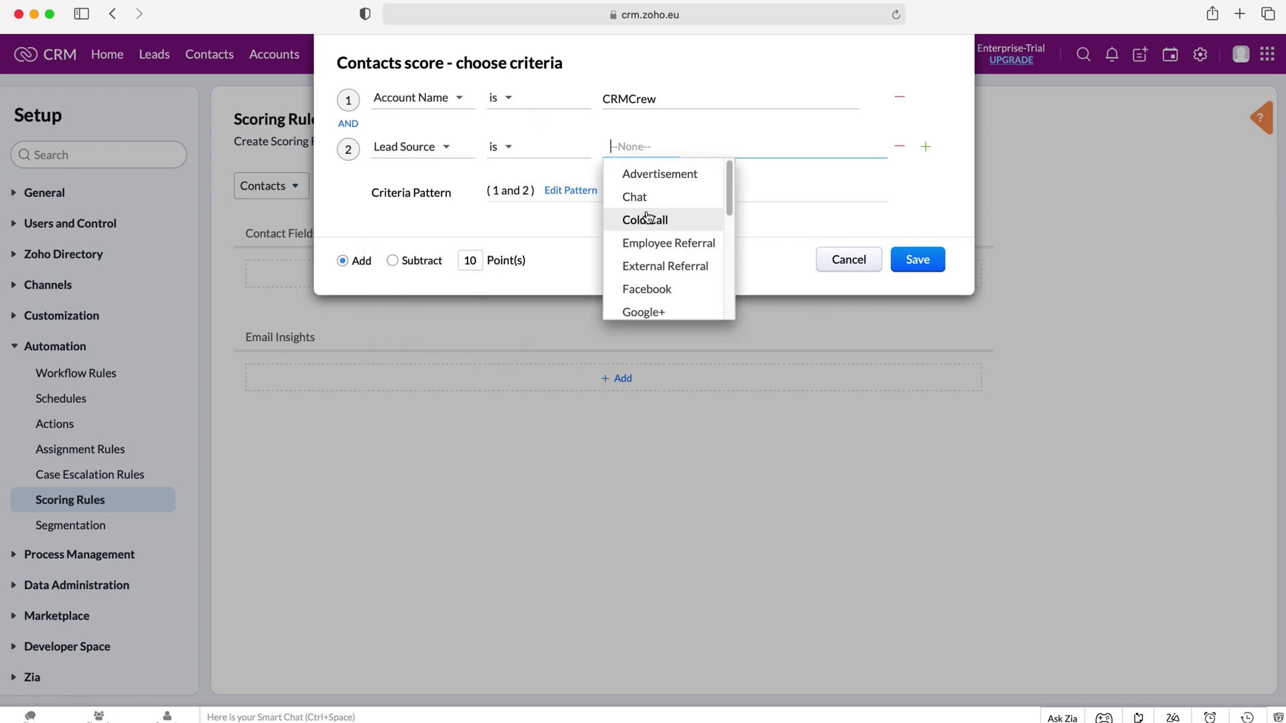
{"action": "left_click", "coordinate": [660, 176]}
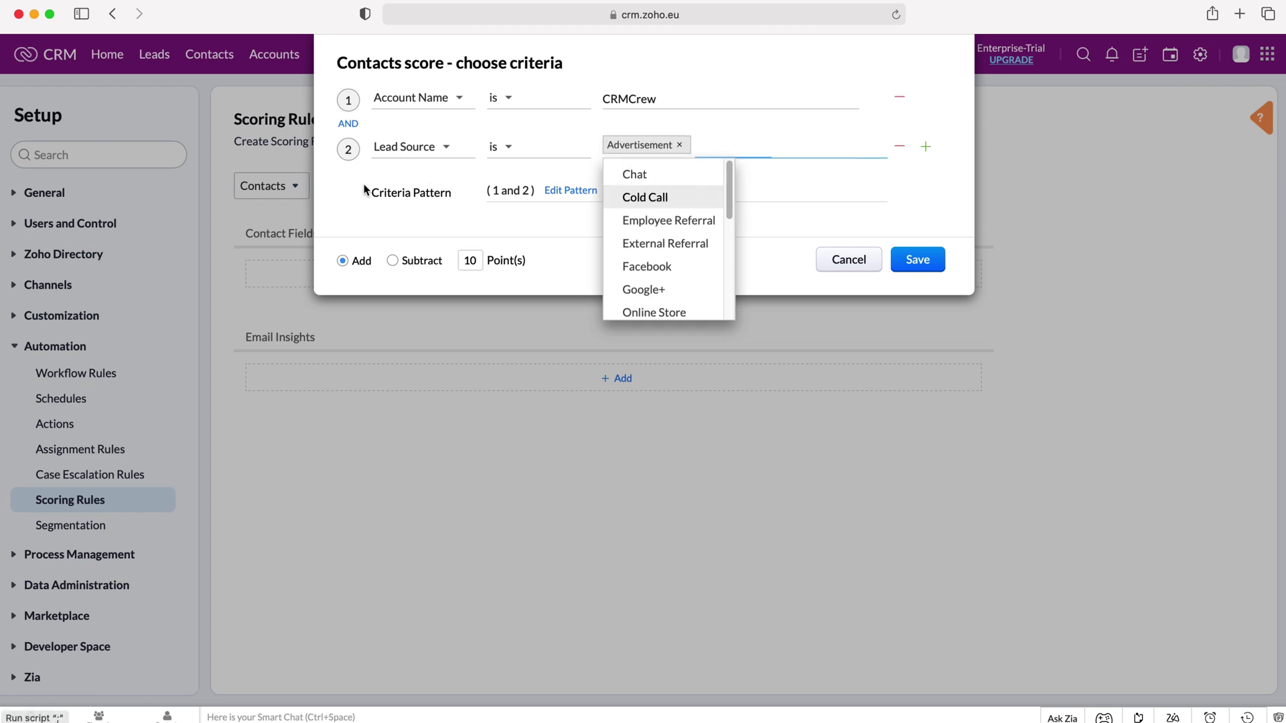
{"action": "left_click", "coordinate": [353, 120]}
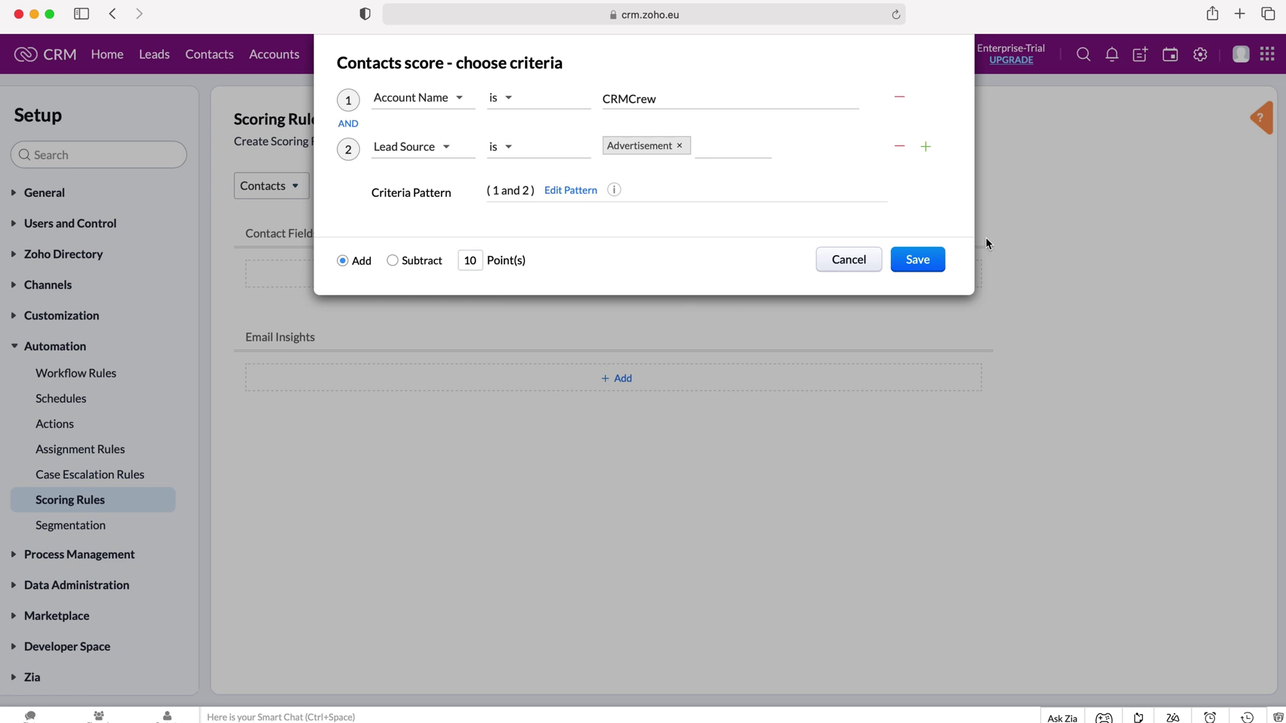
{"action": "left_click", "coordinate": [941, 259]}
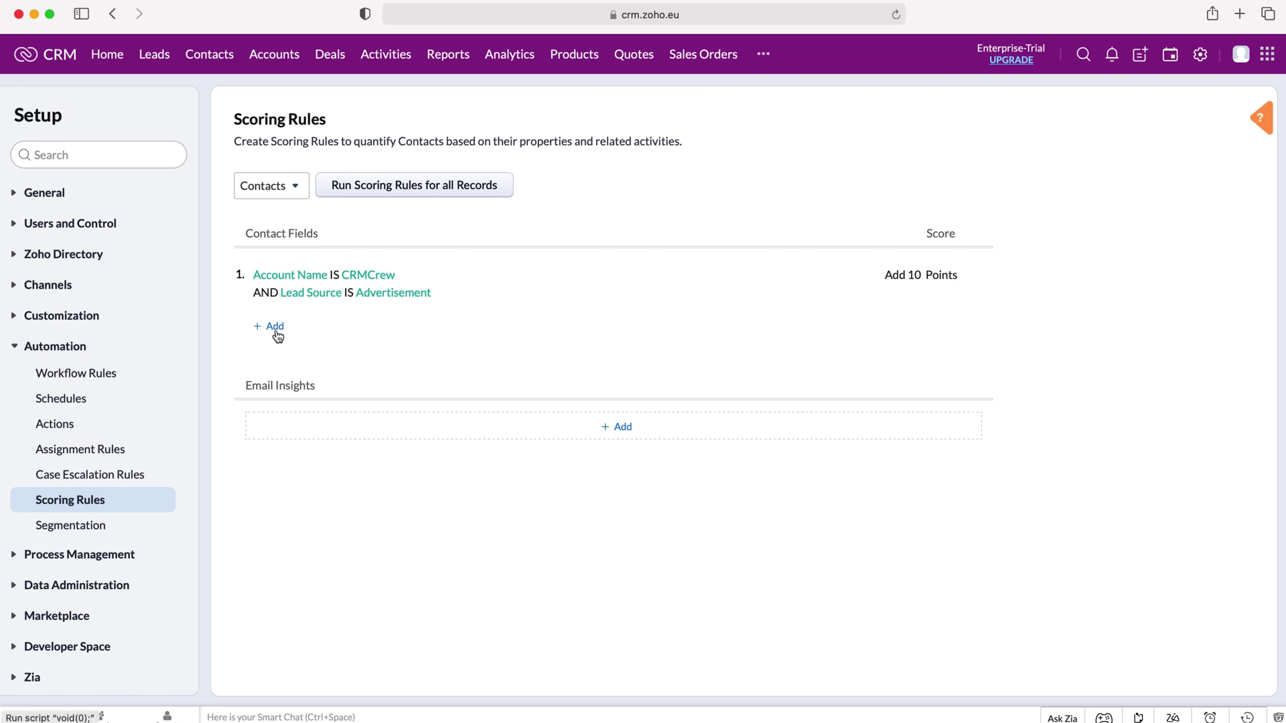
Start a new Contacts rule that subtracts points, based on Lead Source
{"action": "left_click", "coordinate": [276, 331]}
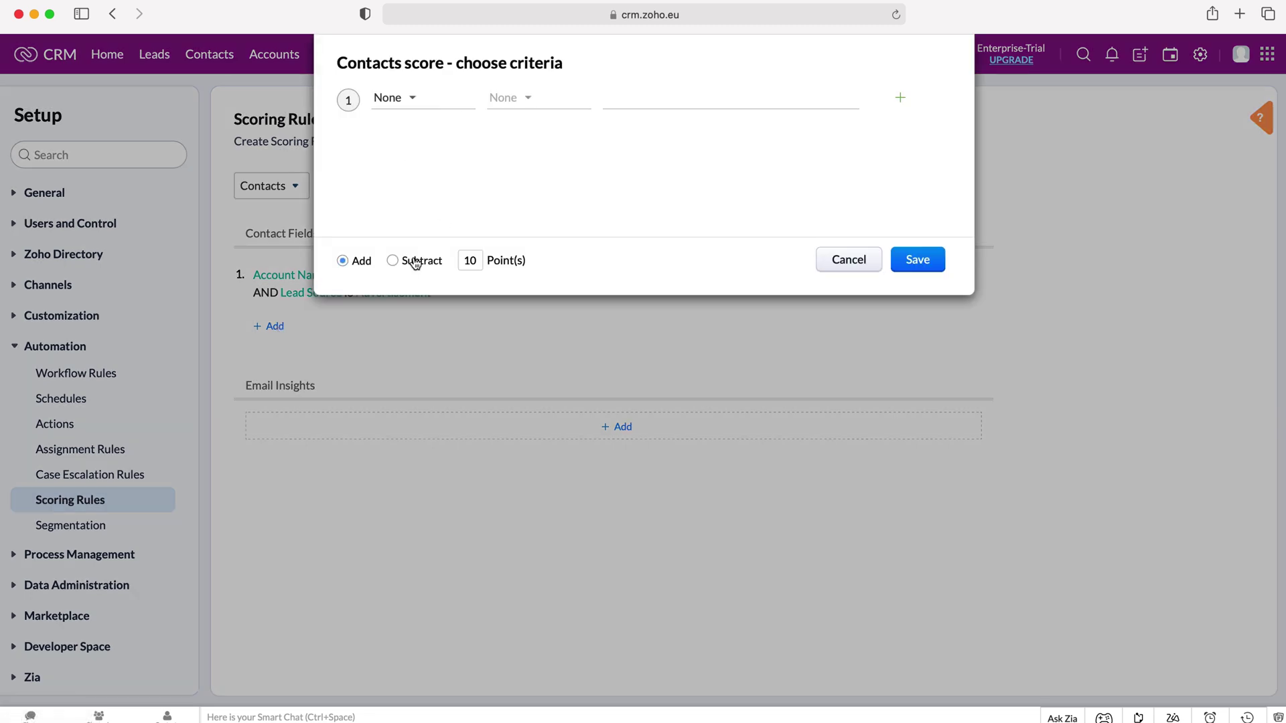
{"action": "left_click", "coordinate": [392, 260]}
{"action": "left_click", "coordinate": [402, 99]}
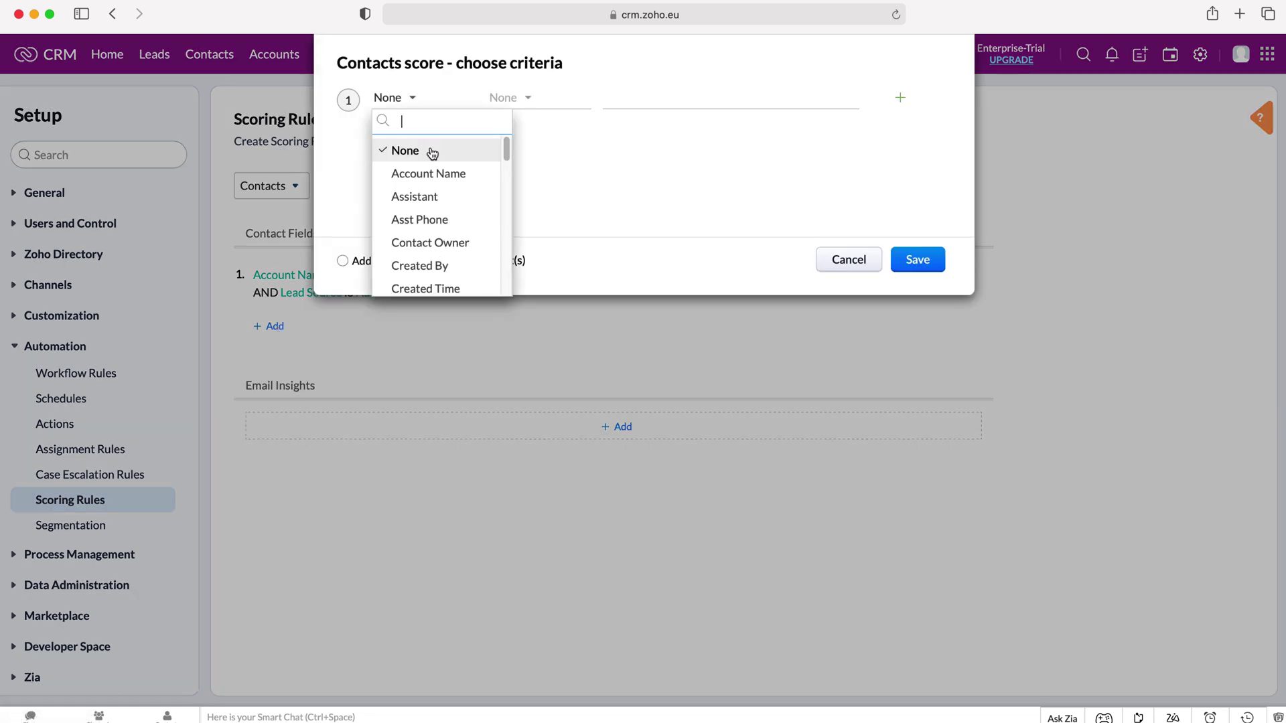
{"action": "scroll", "coordinate": [436, 177], "scroll_direction": "down", "scroll_amount": 2}
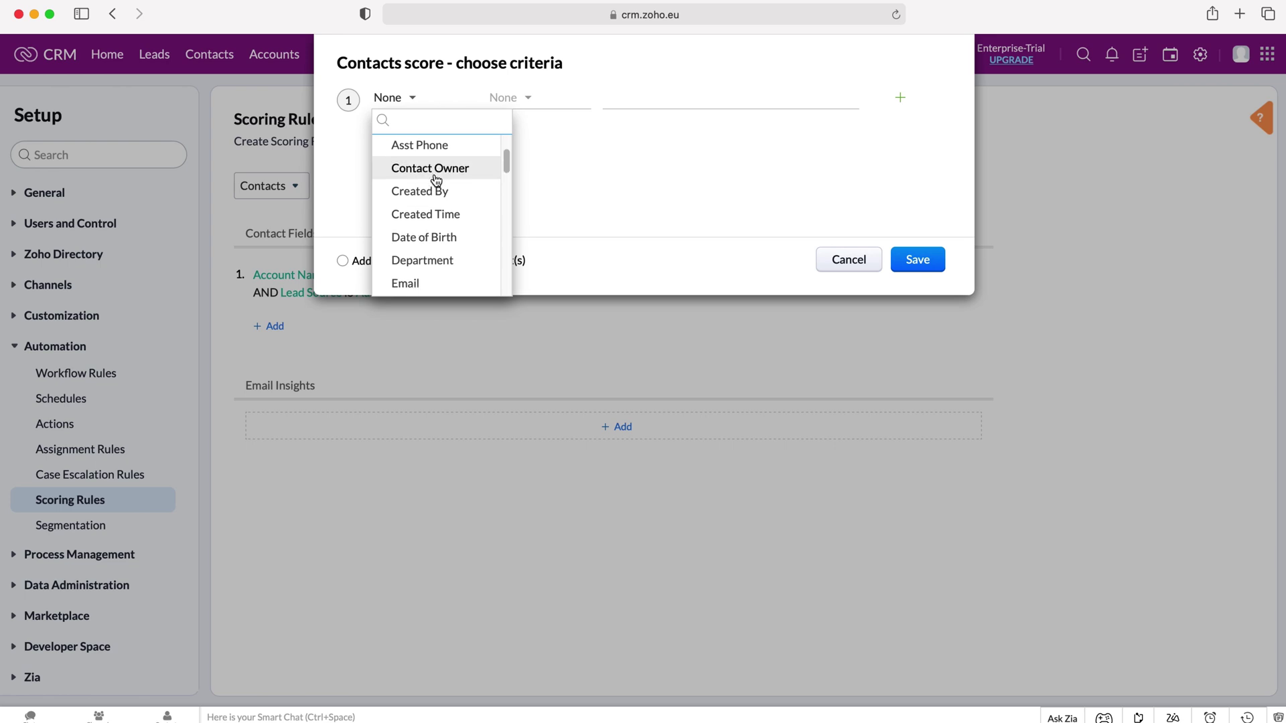
{"action": "scroll", "coordinate": [436, 179], "scroll_direction": "down", "scroll_amount": 5}
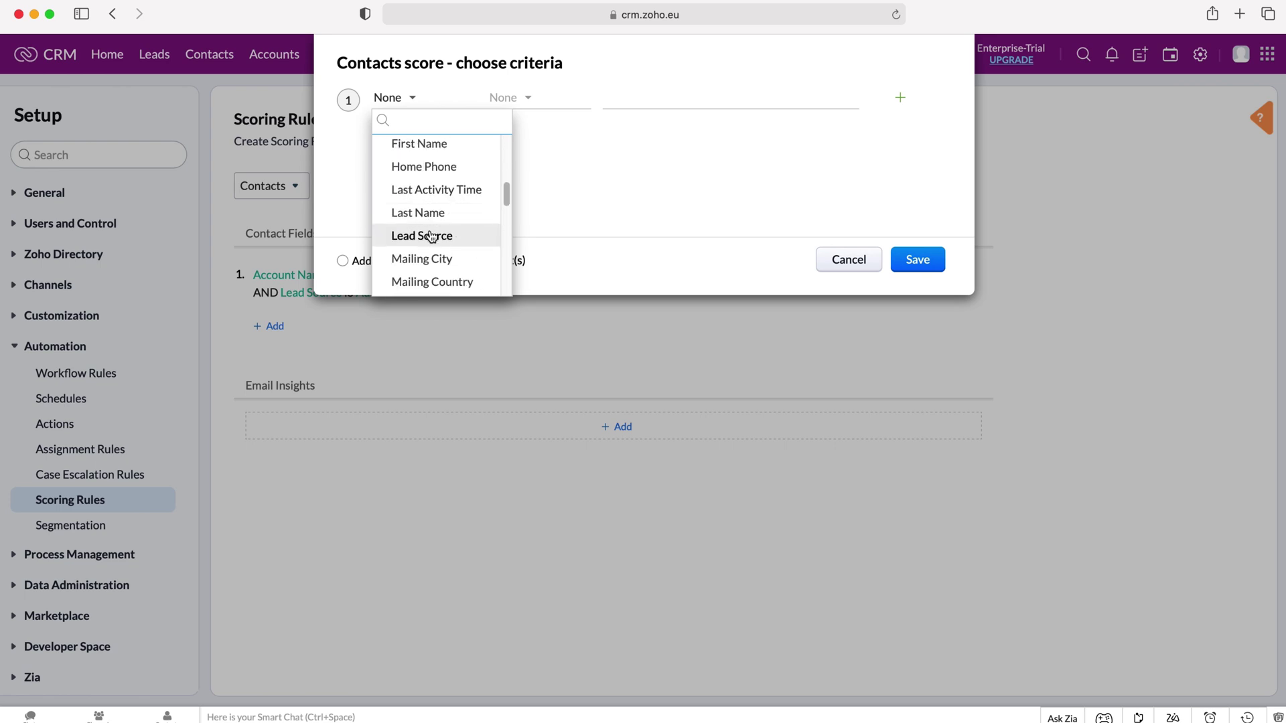
{"action": "left_click", "coordinate": [431, 236]}
Set the condition to Lead Source is Cold Call, change points to 5, and save
{"action": "left_click", "coordinate": [533, 101]}
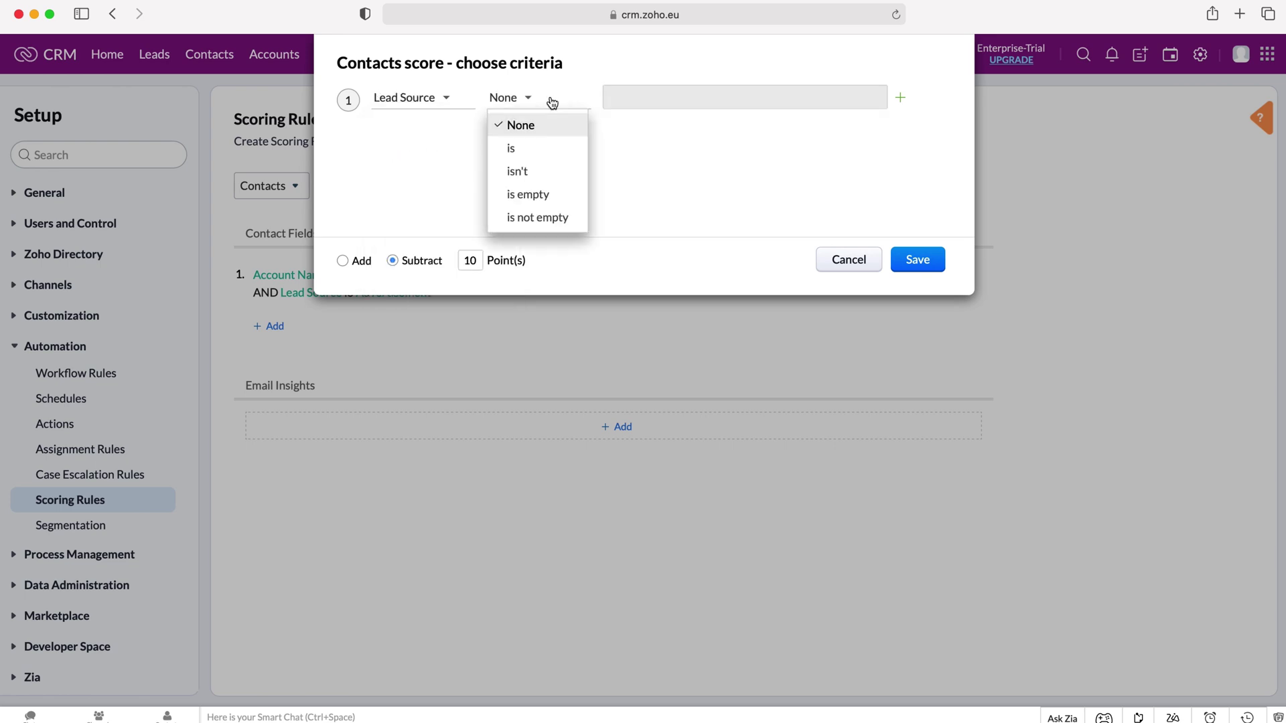
{"action": "left_click", "coordinate": [540, 169]}
{"action": "left_click", "coordinate": [536, 107]}
{"action": "left_click", "coordinate": [521, 149]}
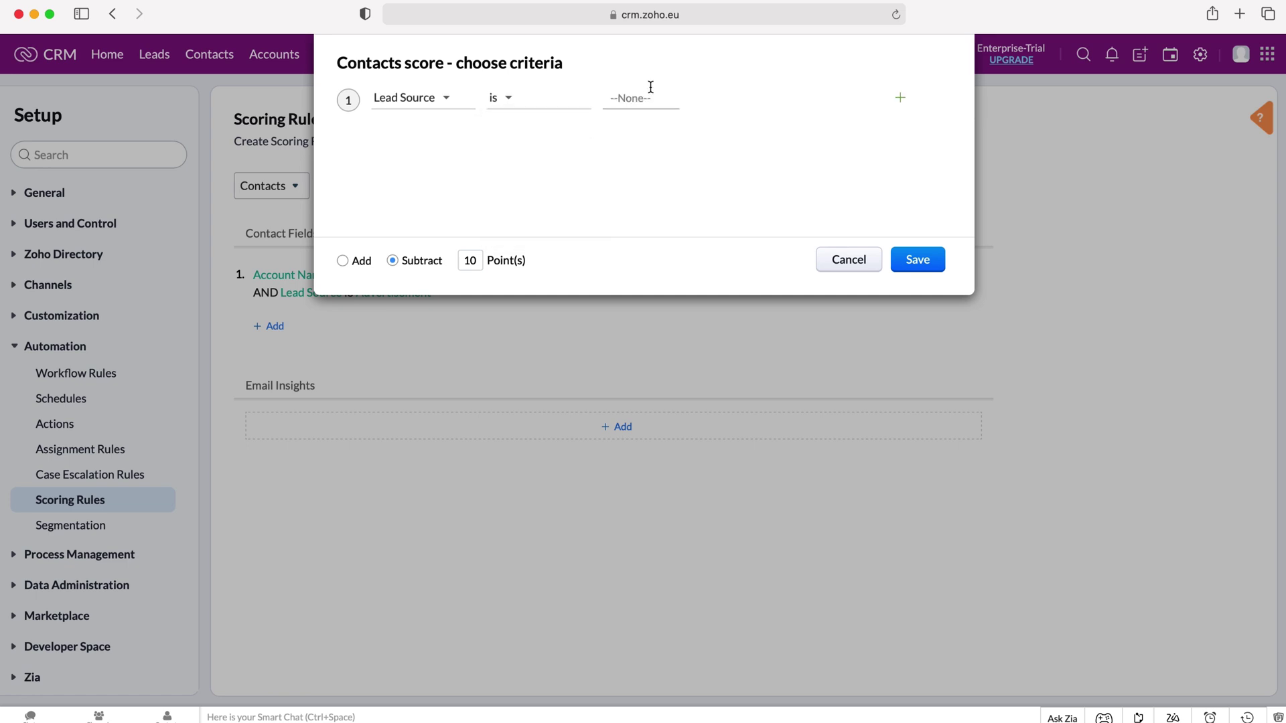
{"action": "left_click", "coordinate": [650, 87]}
{"action": "left_click", "coordinate": [663, 170]}
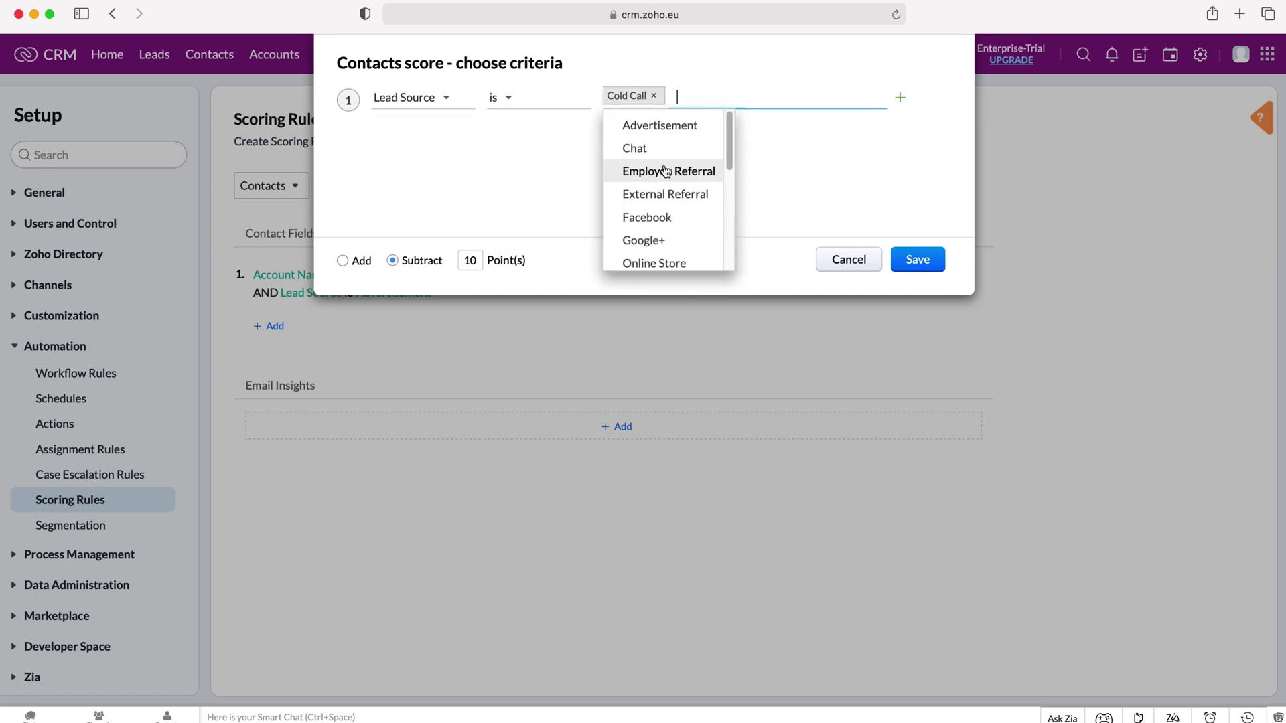
{"action": "left_click", "coordinate": [888, 181]}
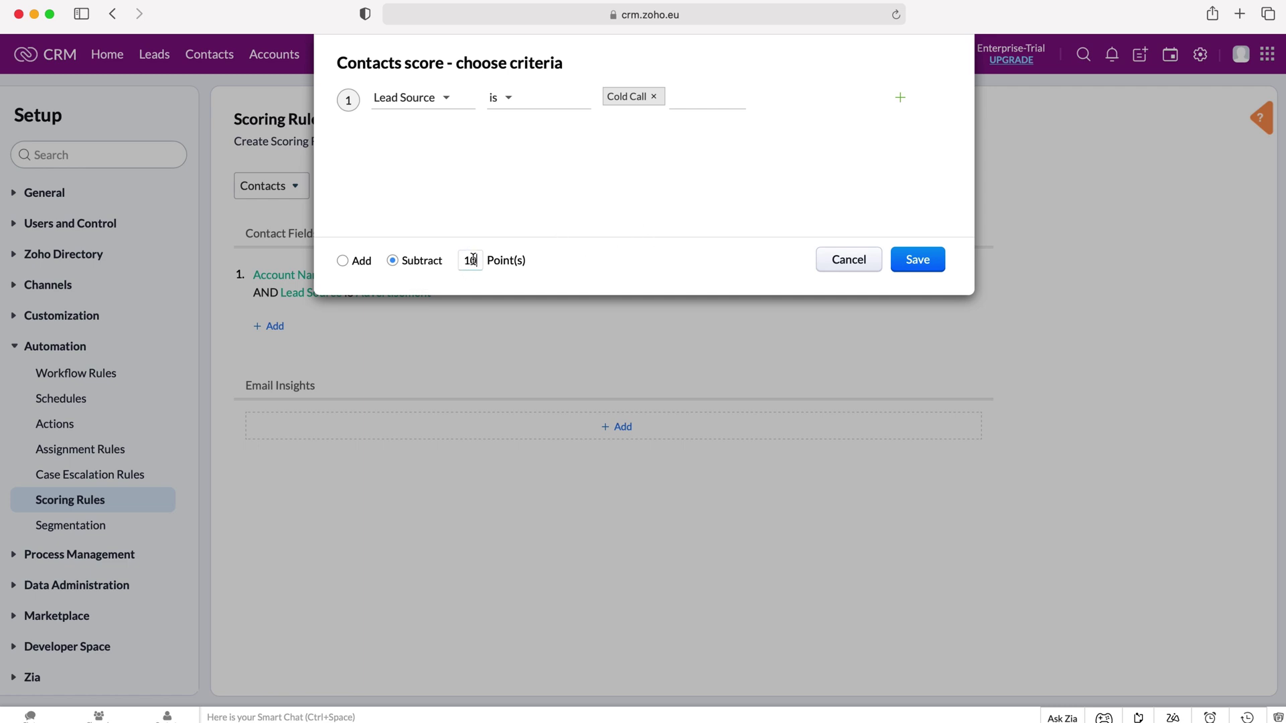
{"action": "left_click_drag", "start_coordinate": [473, 259], "coordinate": [459, 259]}
{"action": "type", "text": "5"}
{"action": "left_click", "coordinate": [932, 261]}
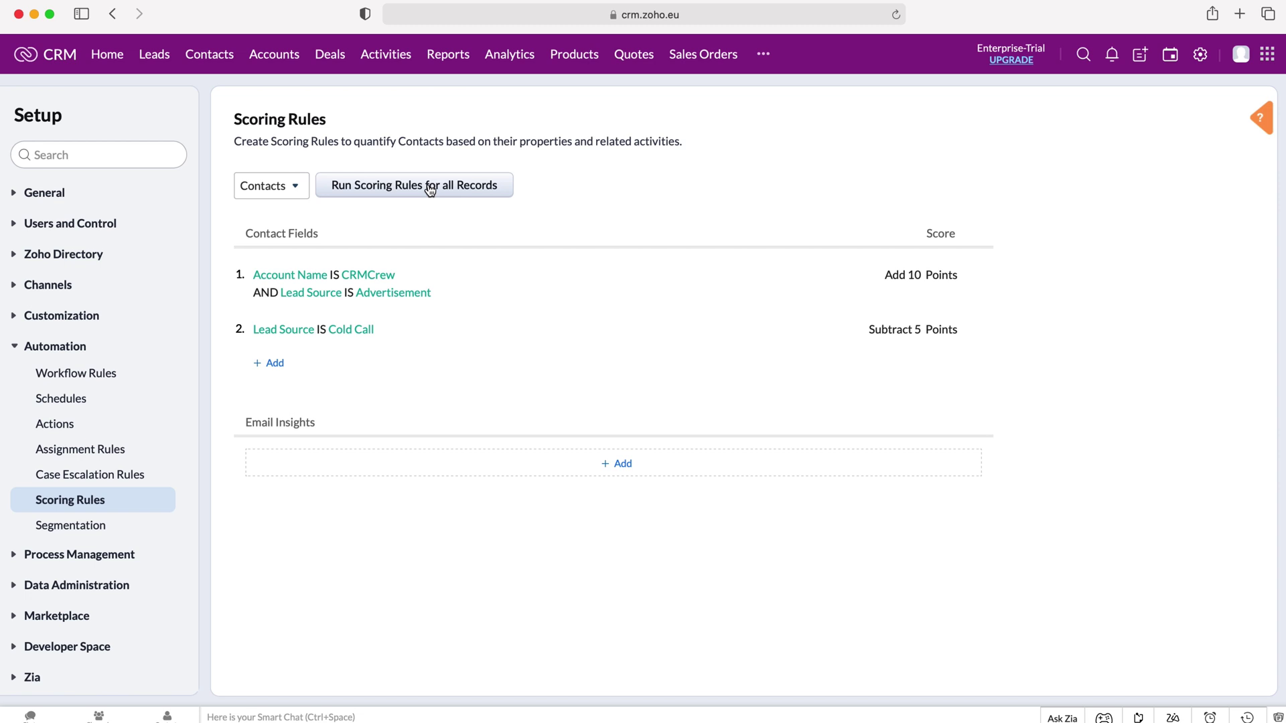
Switch the Scoring Rules module to Deals, then go to the Deals list
{"action": "left_click", "coordinate": [281, 187]}
{"action": "left_click", "coordinate": [274, 283]}
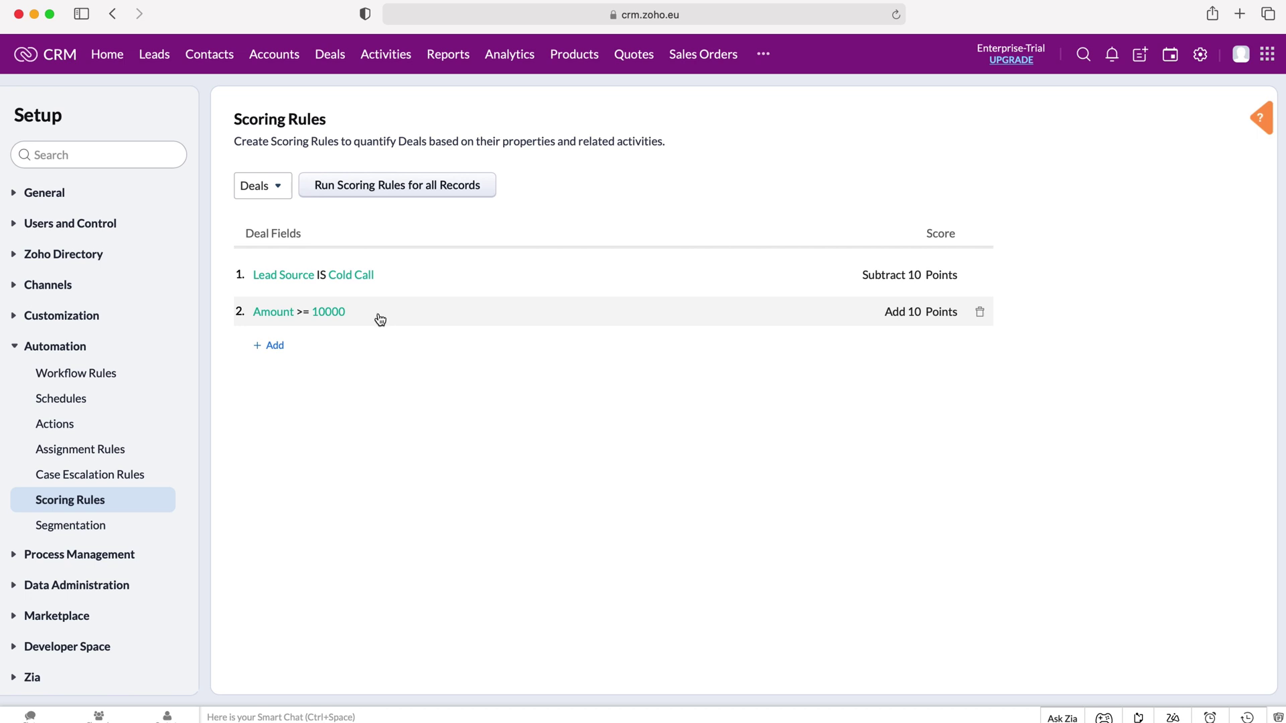
{"action": "left_click", "coordinate": [326, 57]}
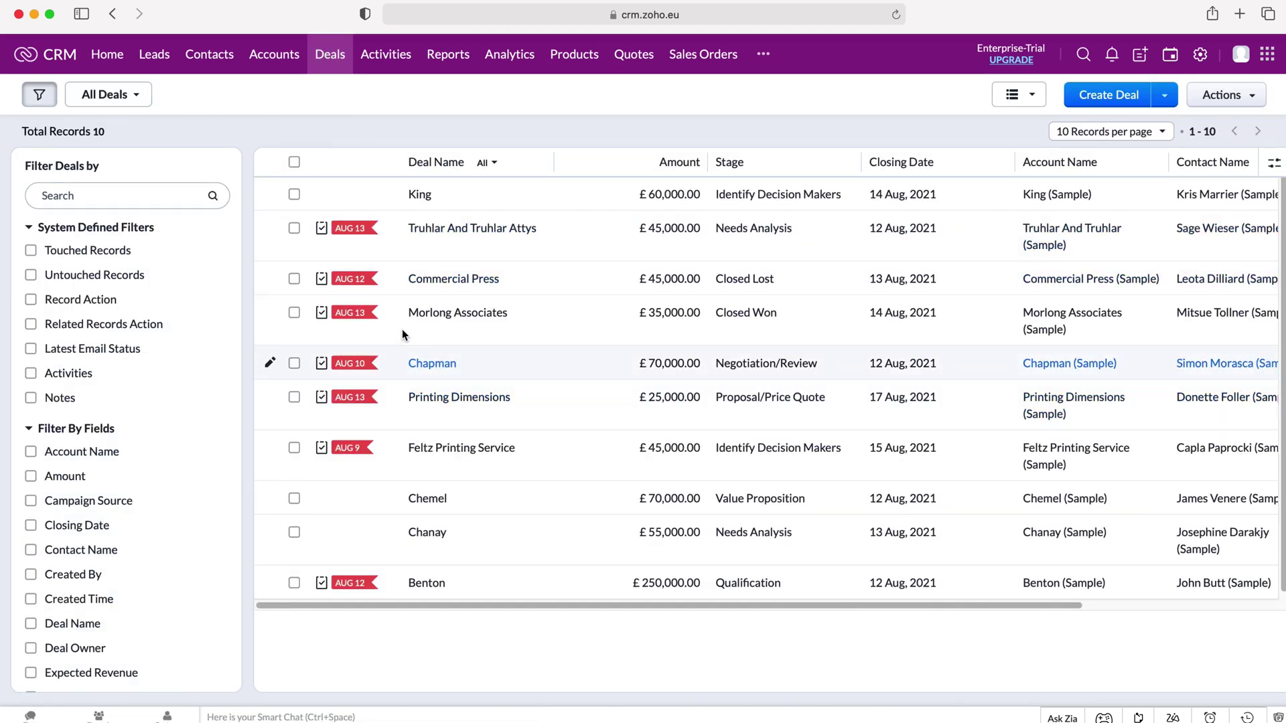
Open the King deal and check its Score Summary shows a score of 10
{"action": "left_click", "coordinate": [418, 195]}
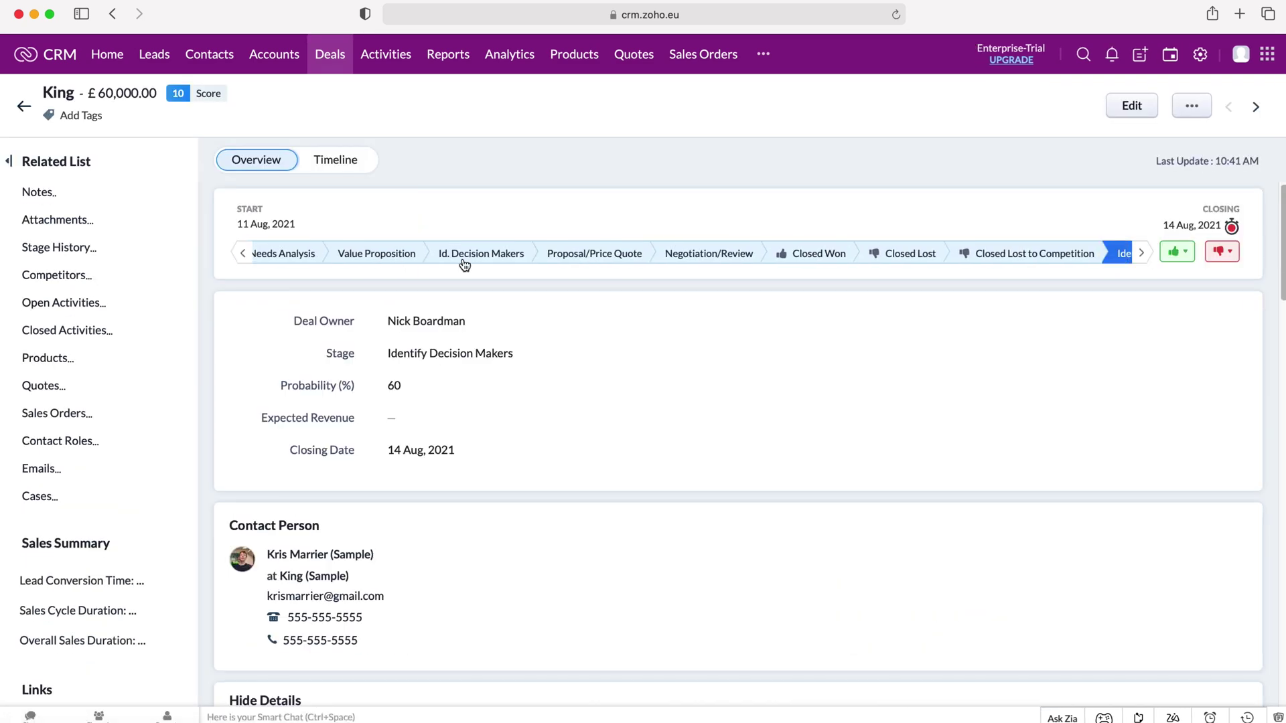
{"action": "scroll", "coordinate": [465, 264], "scroll_direction": "down", "scroll_amount": 10}
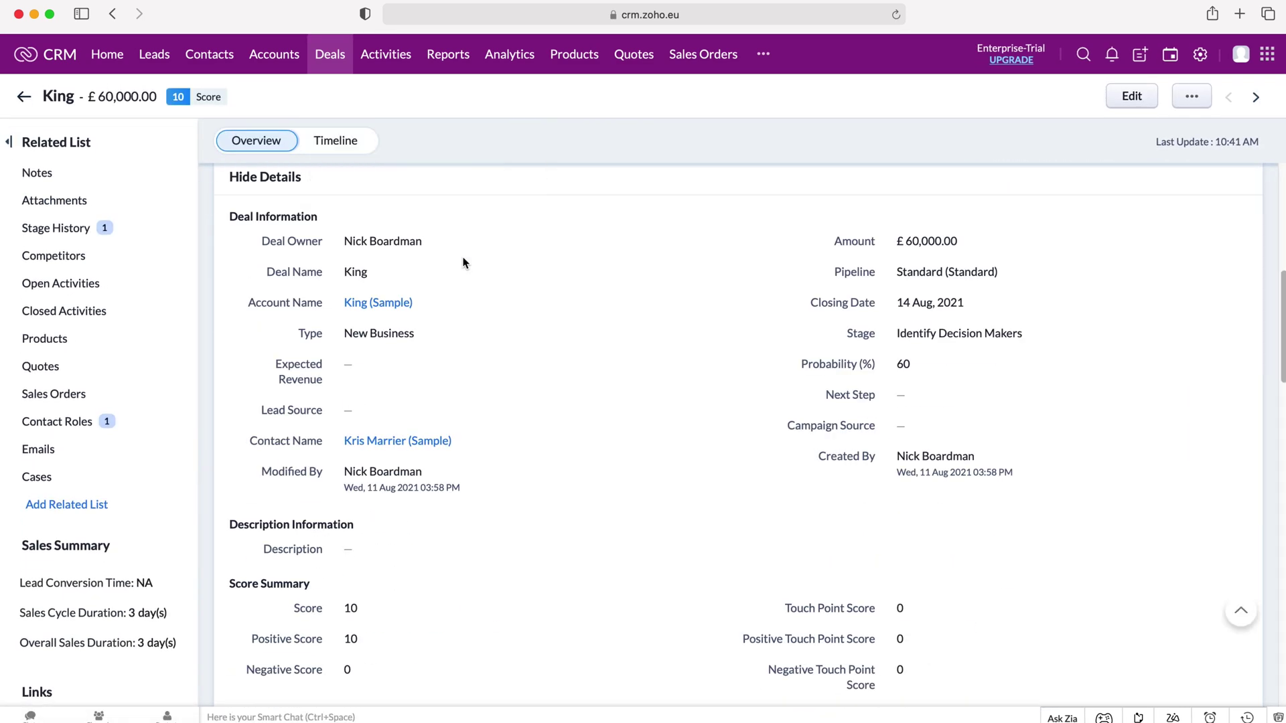
{"action": "scroll", "coordinate": [465, 264], "scroll_direction": "down", "scroll_amount": 2}
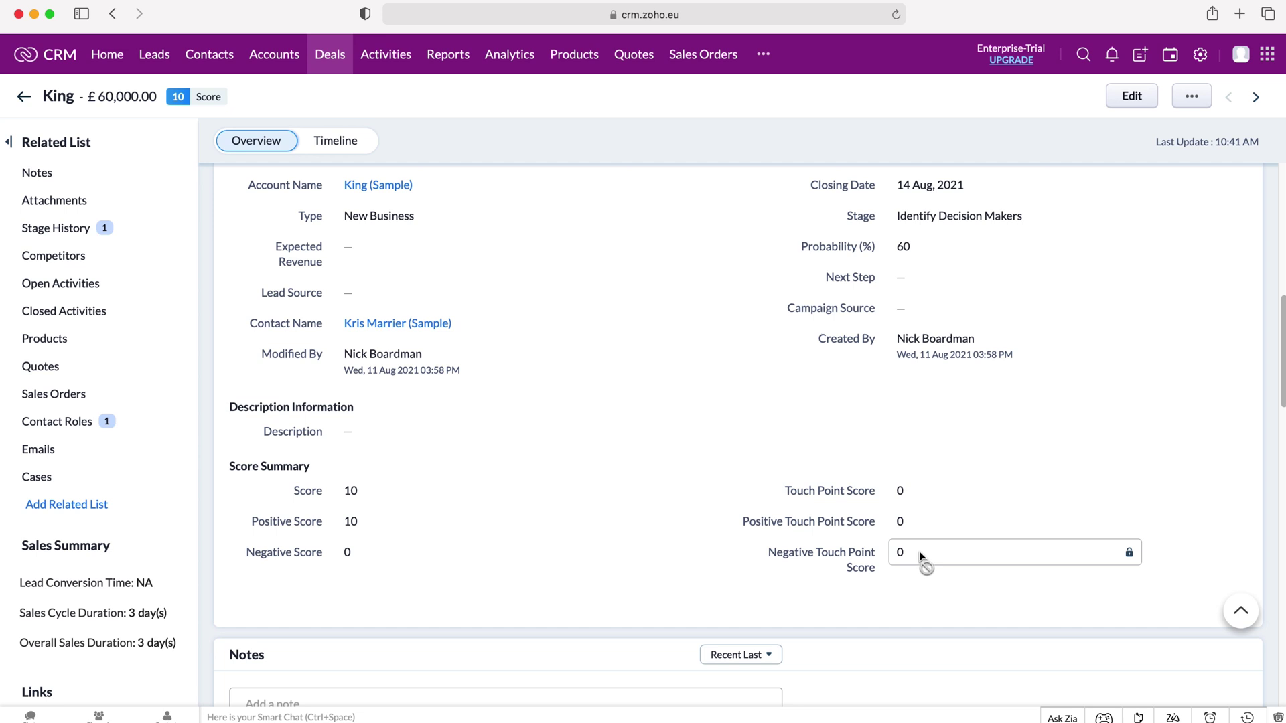
{"action": "scroll", "coordinate": [918, 552], "scroll_direction": "up", "scroll_amount": 5}
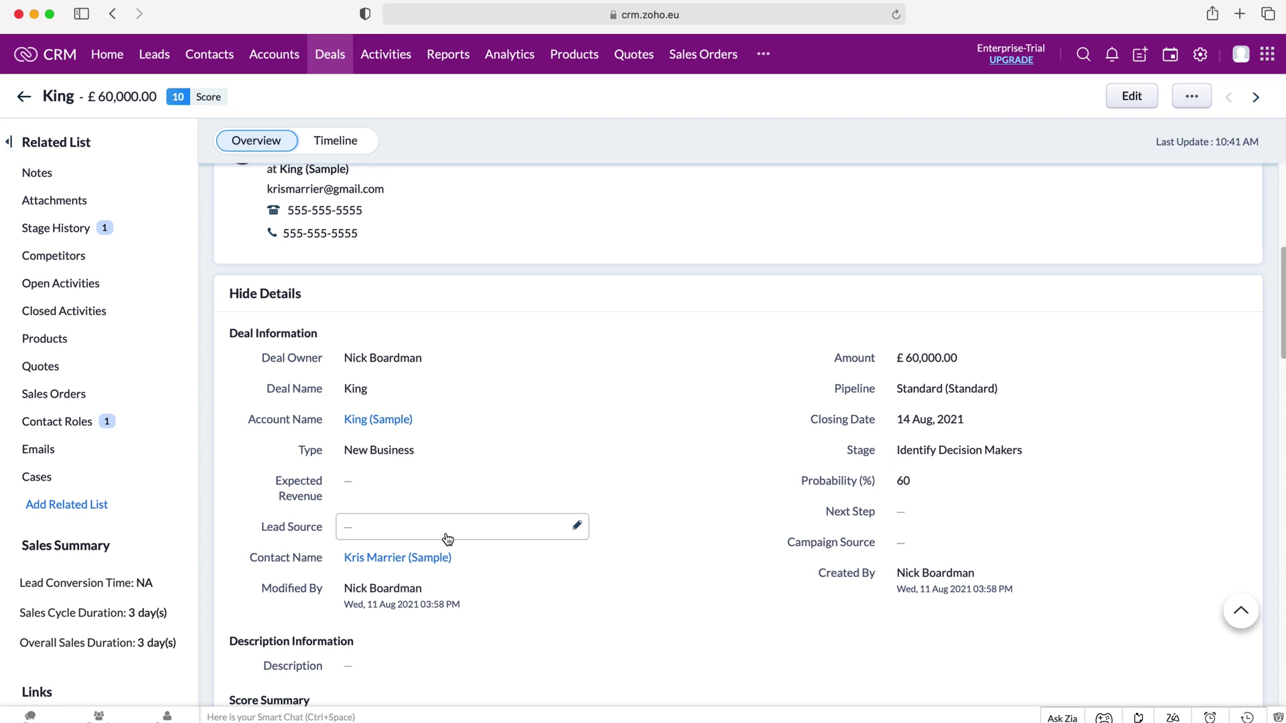
{"action": "scroll", "coordinate": [445, 536], "scroll_direction": "down", "scroll_amount": 5}
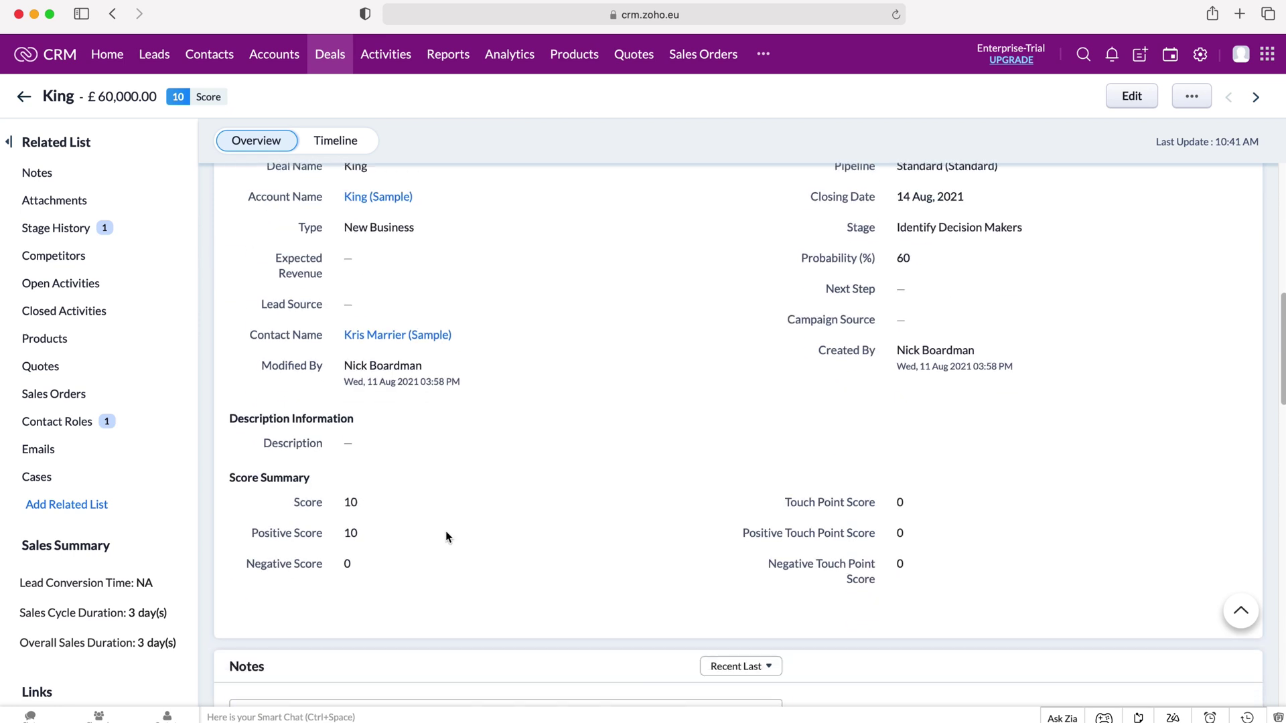
{"action": "scroll", "coordinate": [446, 536], "scroll_direction": "up", "scroll_amount": 10}
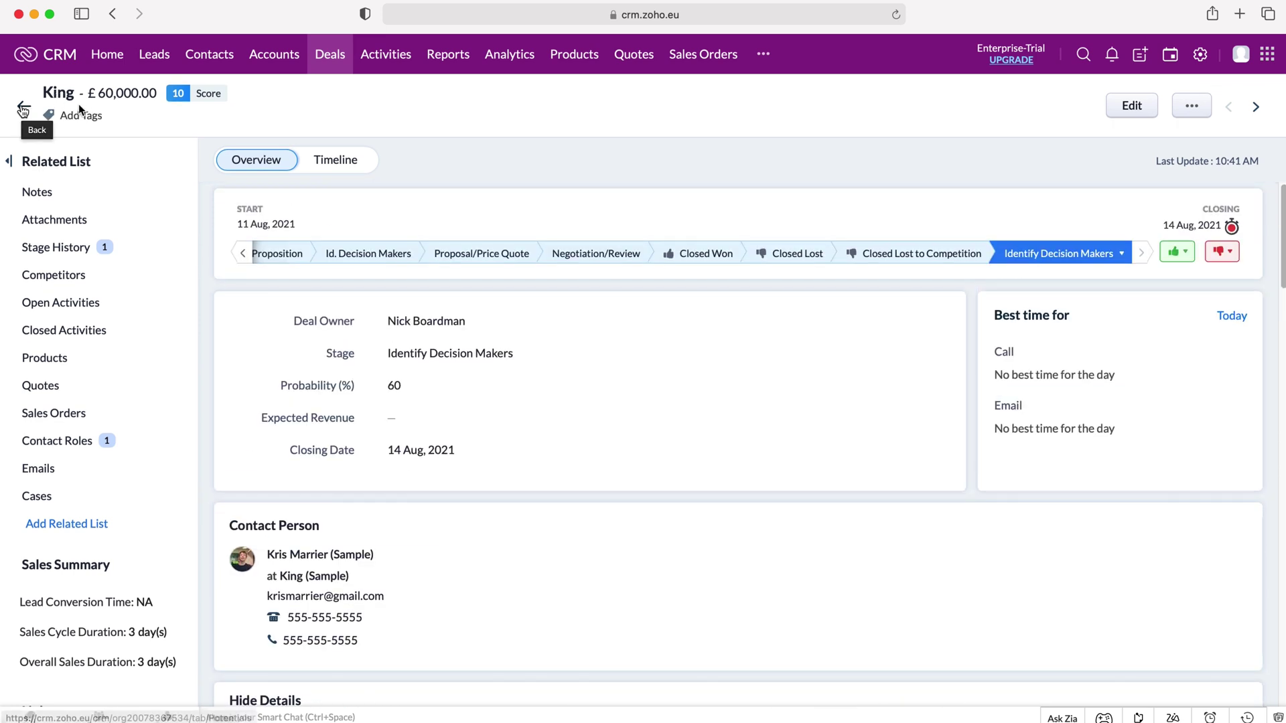
{"action": "left_click", "coordinate": [24, 107]}
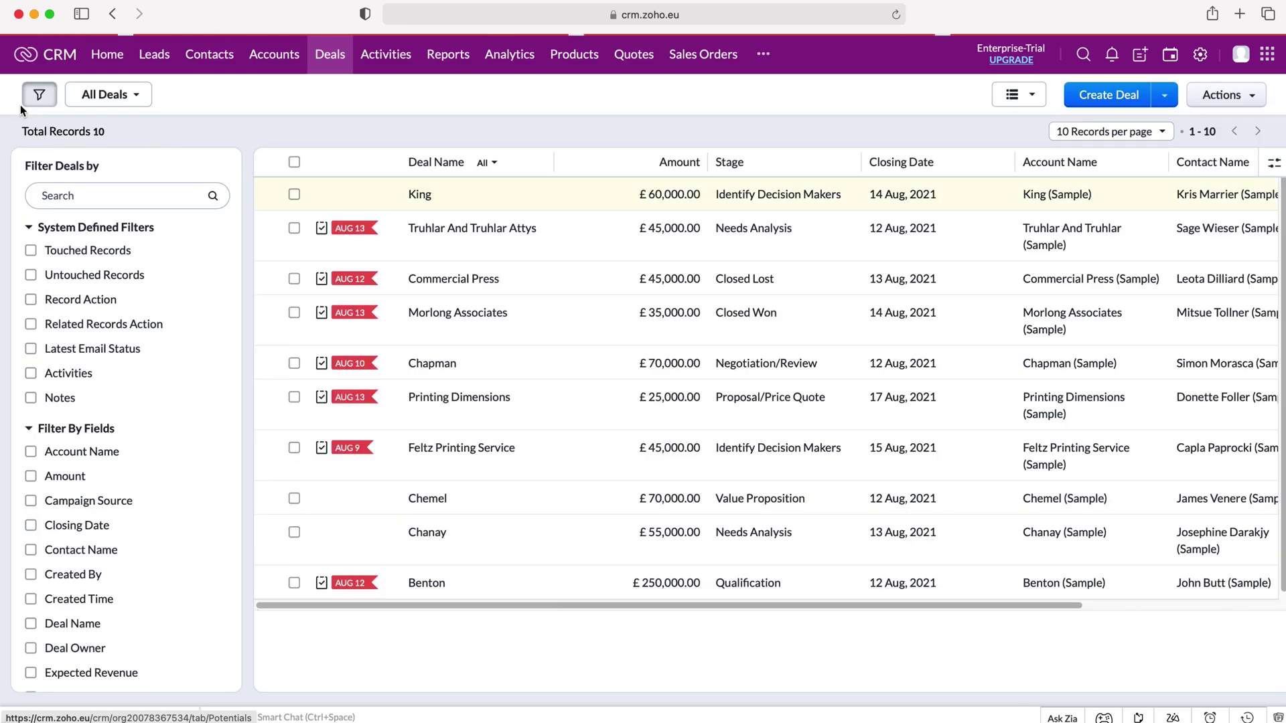